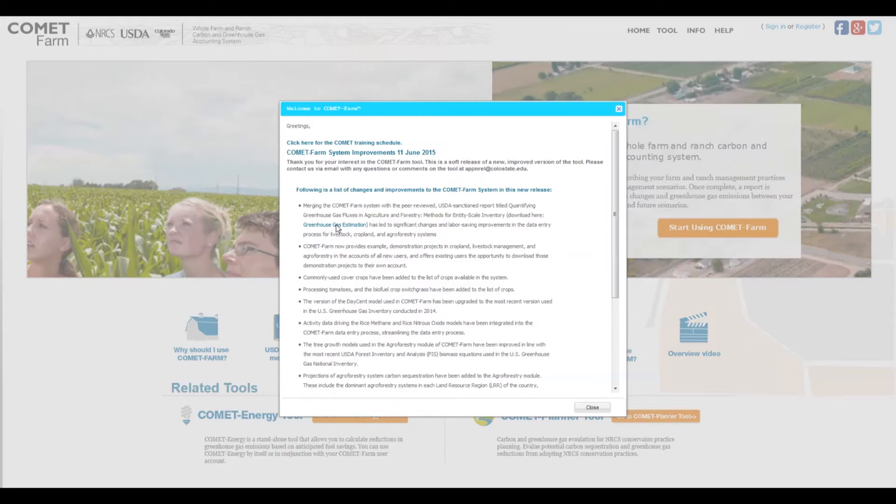
Step: Read the list of COMET-Farm system improvements in the welcome message through to its end and close the message
click(338, 227)
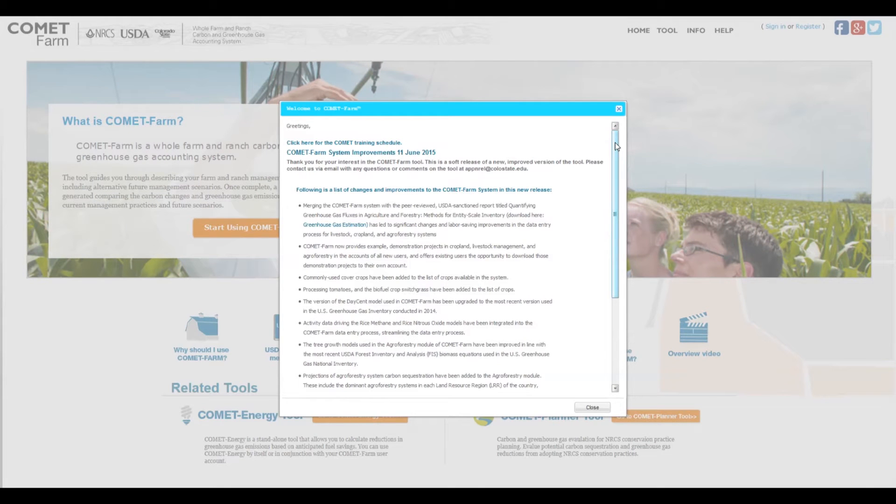
drag(615, 142, 613, 240)
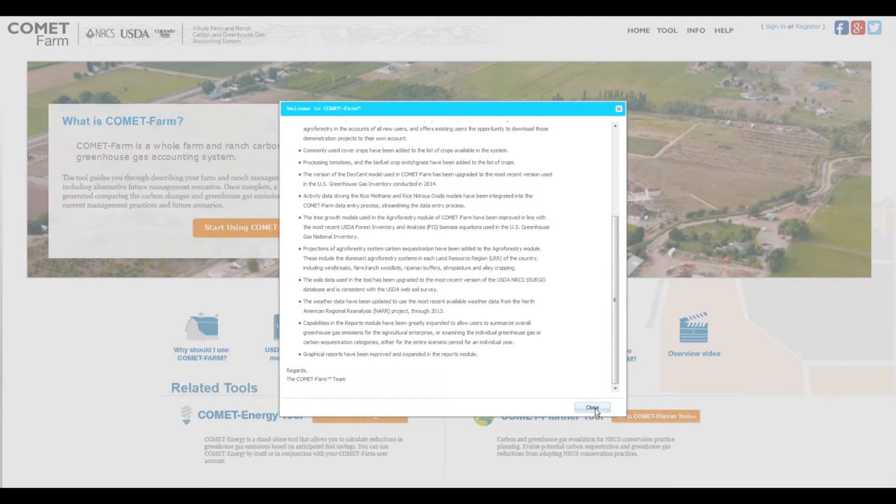
click(592, 408)
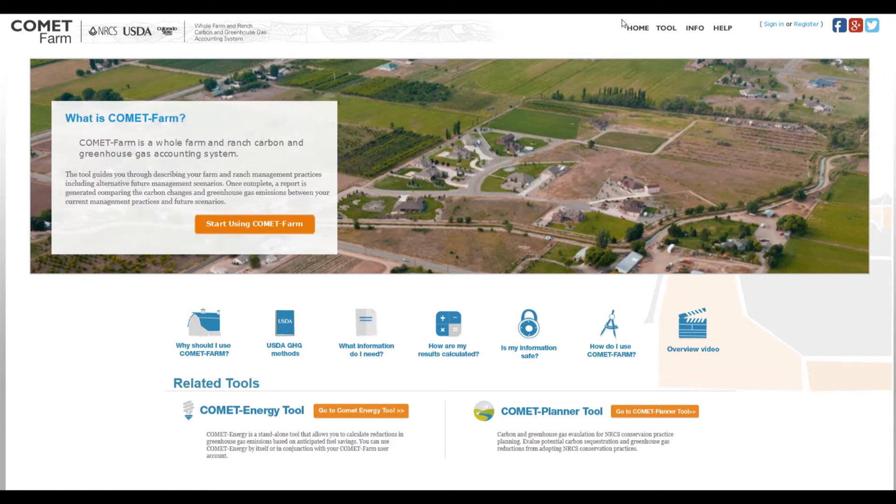
drag(618, 19, 827, 40)
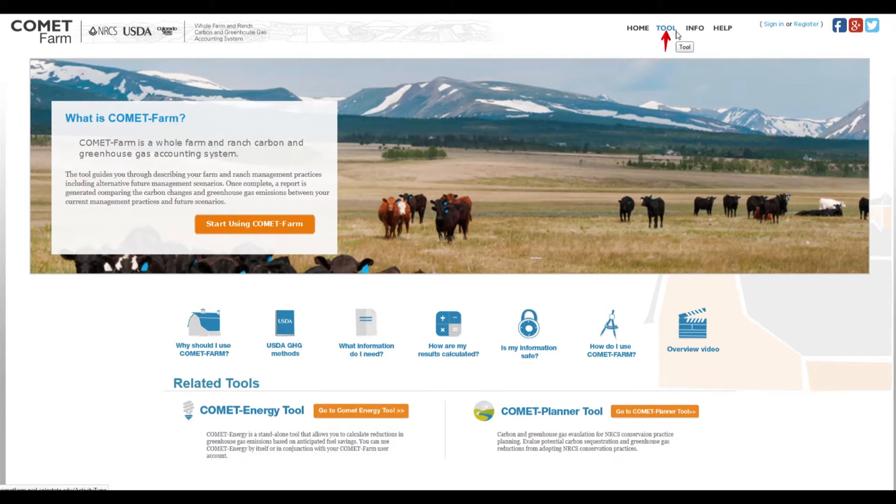
Step: Open the new-user registration form from the tool's sign-in page and look over its required fields
click(677, 32)
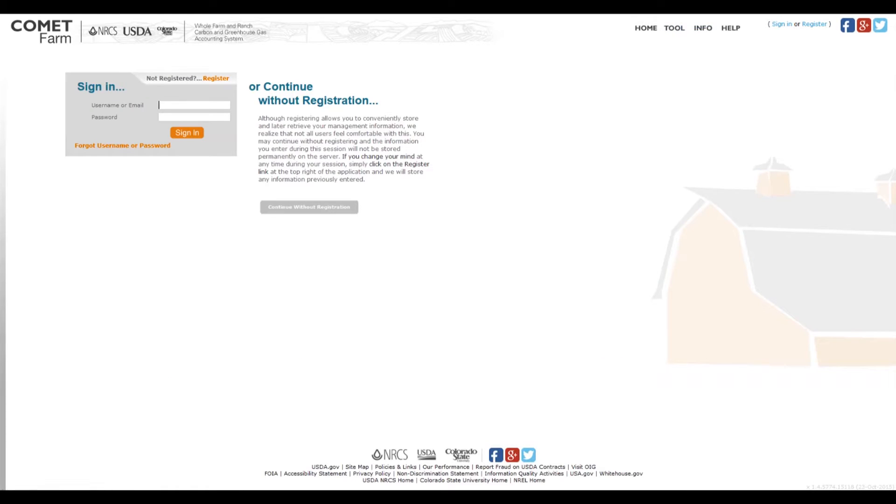
click(214, 79)
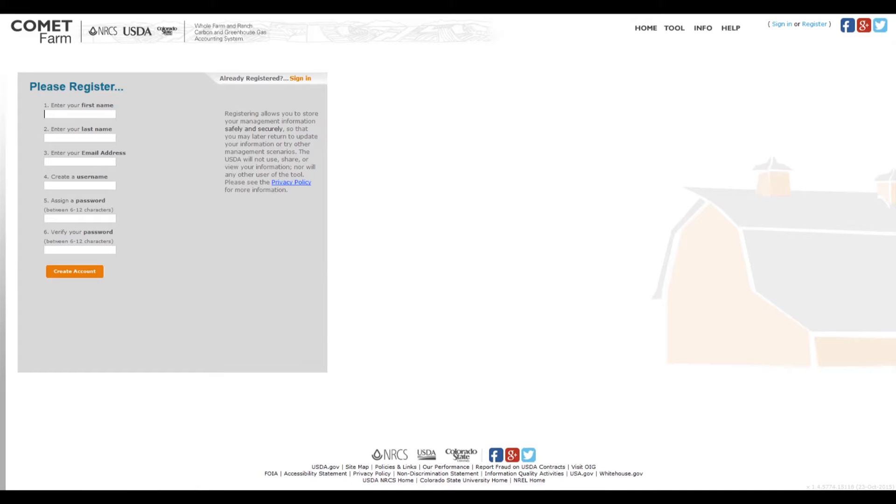
drag(22, 77, 131, 293)
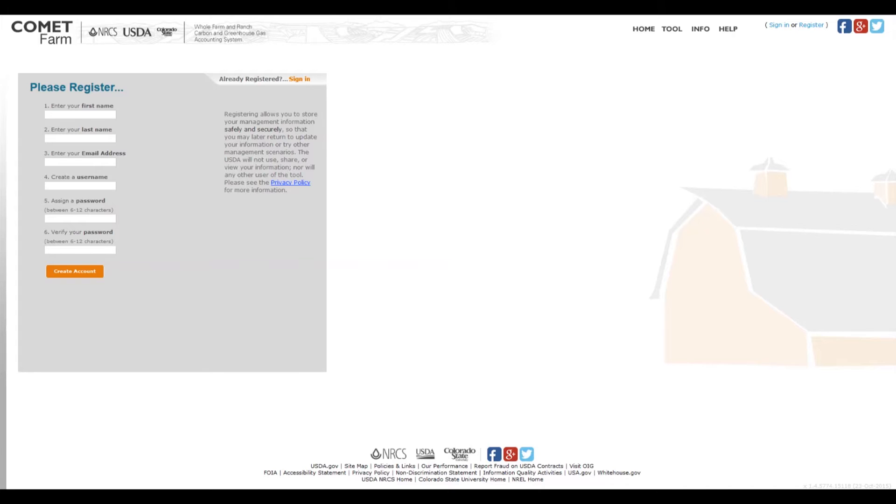
Step: Open the Animal Agriculture PDF tutorial from the site's information page and skim its first pages
click(675, 32)
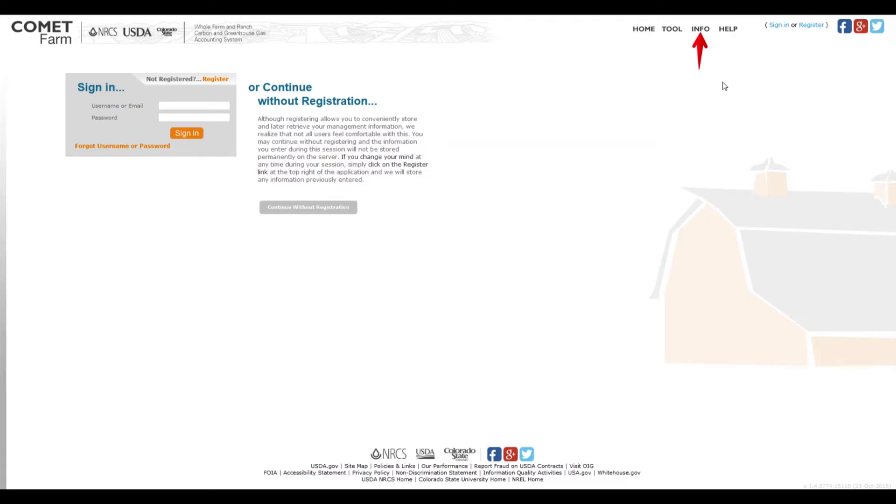
click(700, 29)
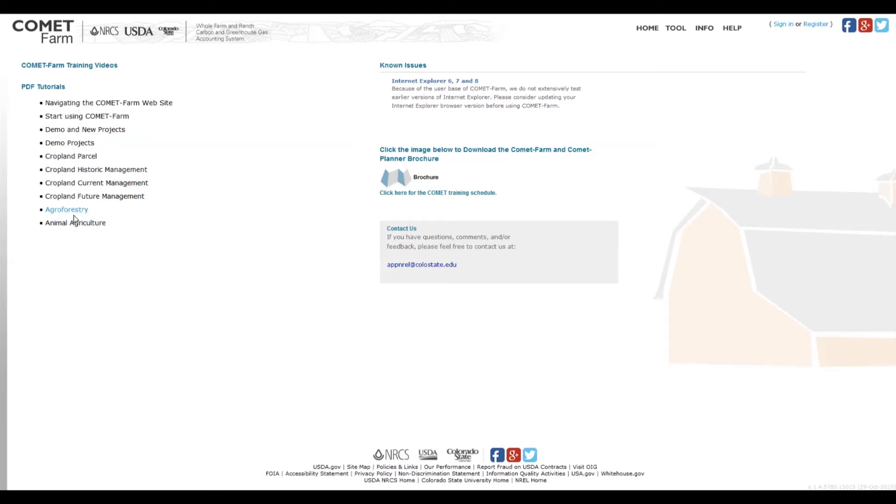
click(85, 223)
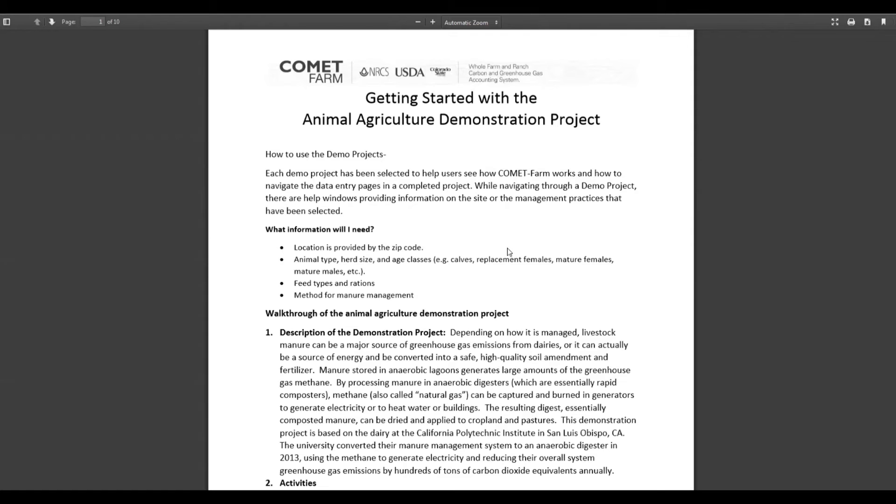
scroll(514, 230, down, 3)
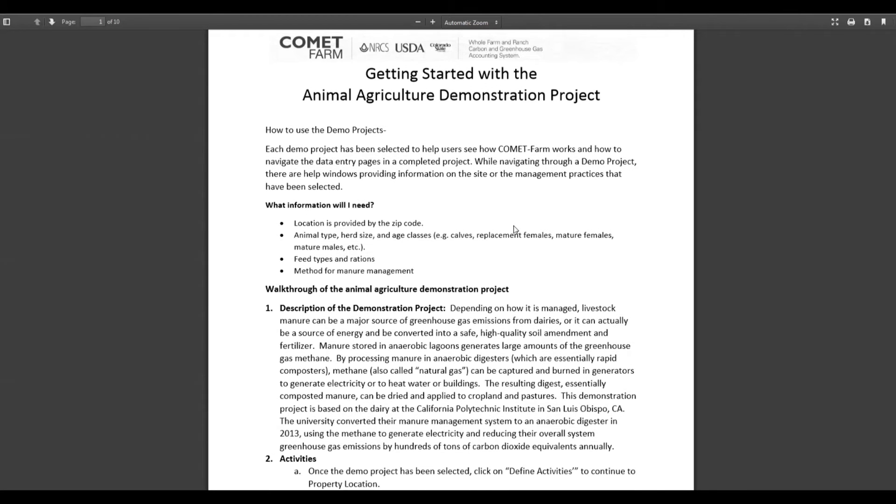
scroll(514, 230, down, 14)
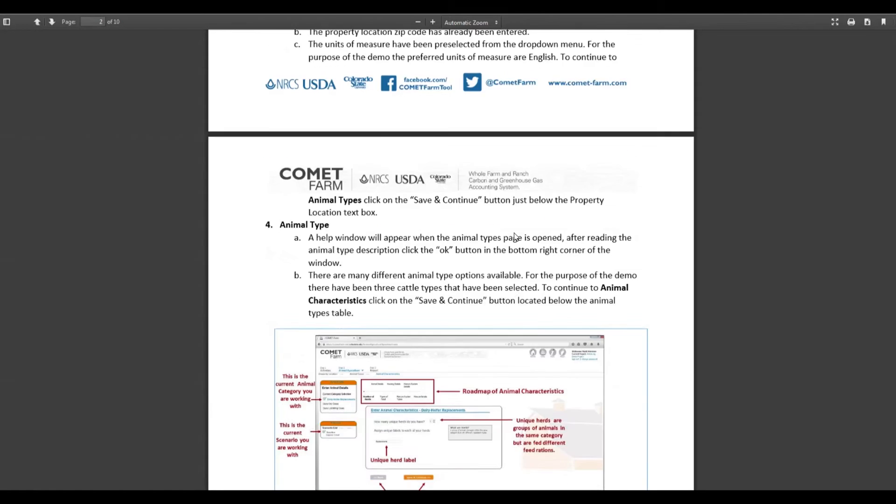
scroll(516, 237, down, 4)
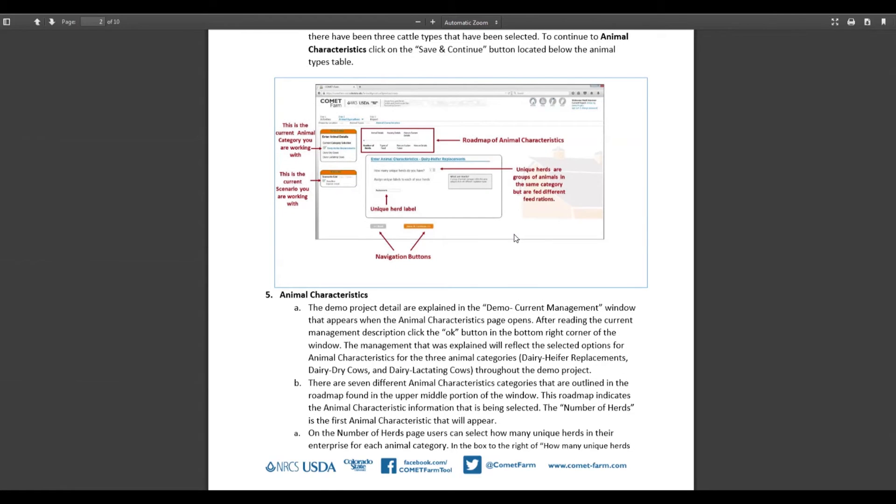
scroll(517, 237, up, 18)
scroll(515, 237, up, 5)
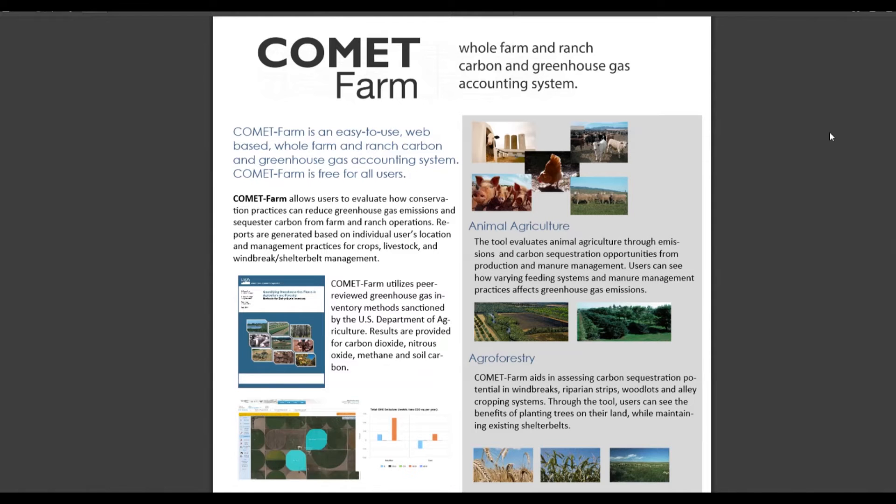
Step: Look through the COMET-Farm and COMET-Planner pages of the brochure
scroll(830, 137, down, 7)
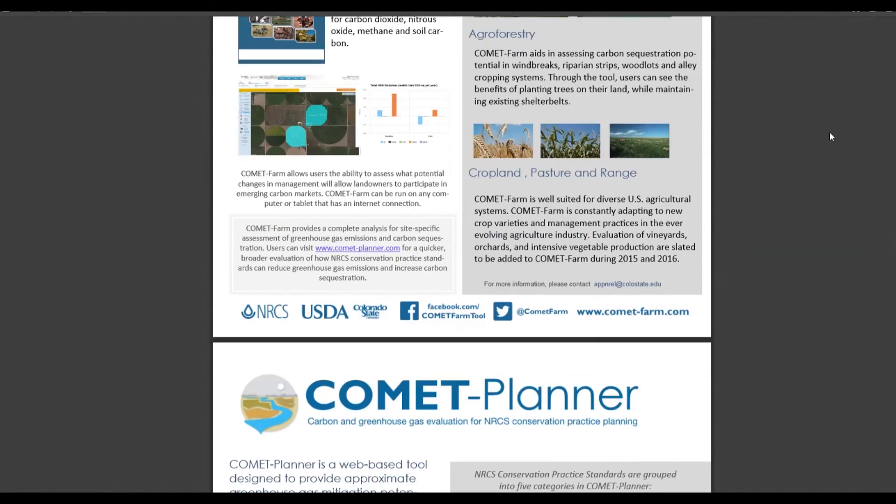
scroll(831, 136, down, 6)
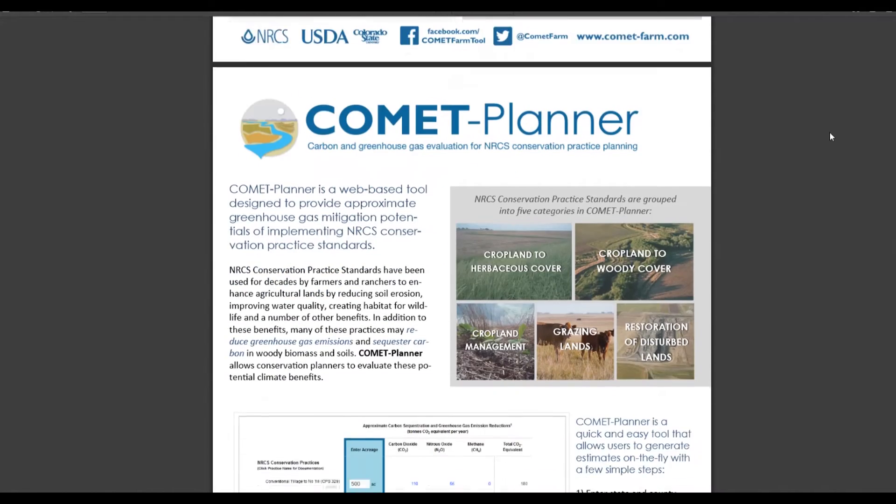
scroll(830, 135, down, 2)
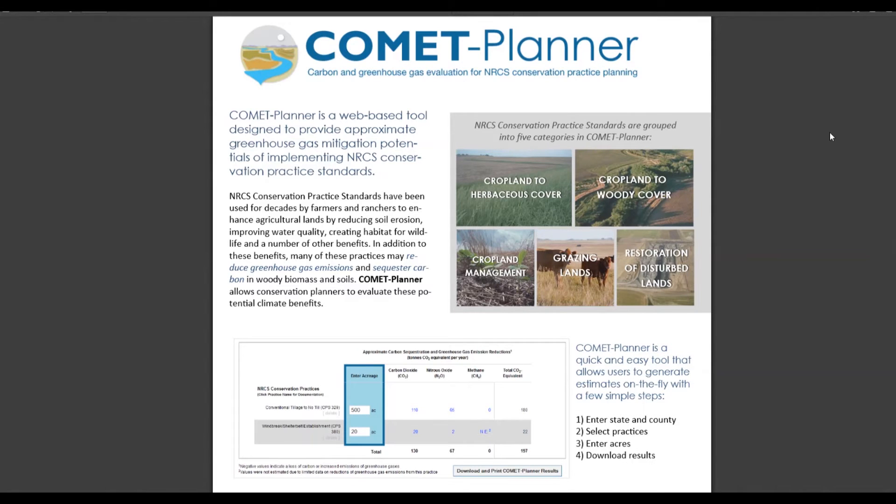
scroll(830, 136, up, 12)
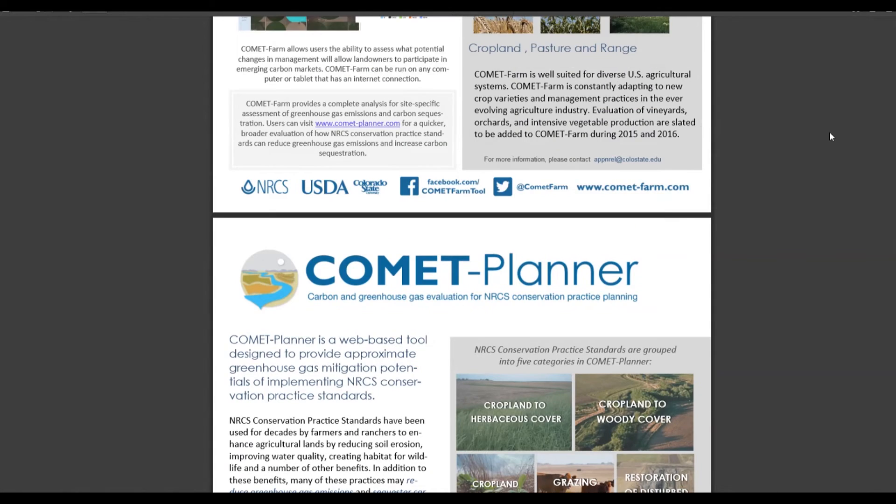
scroll(831, 137, up, 3)
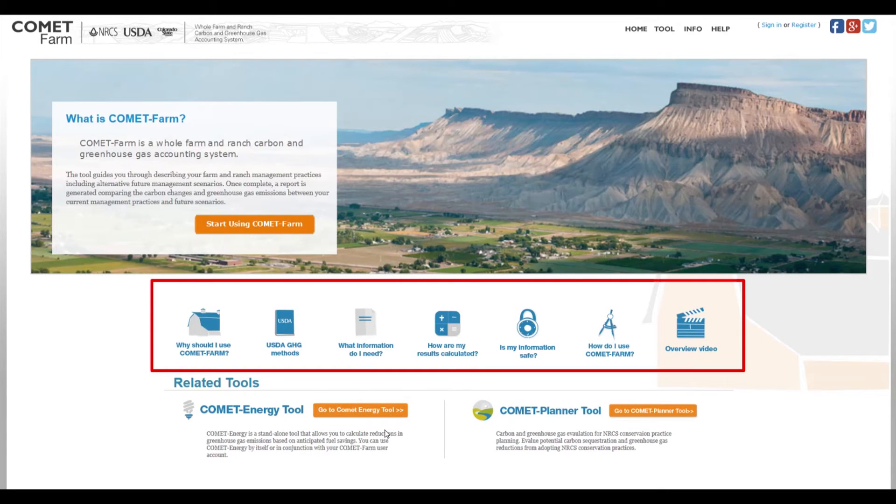
Step: Read the home page's explanation of whether entered information is safe and close it
click(526, 332)
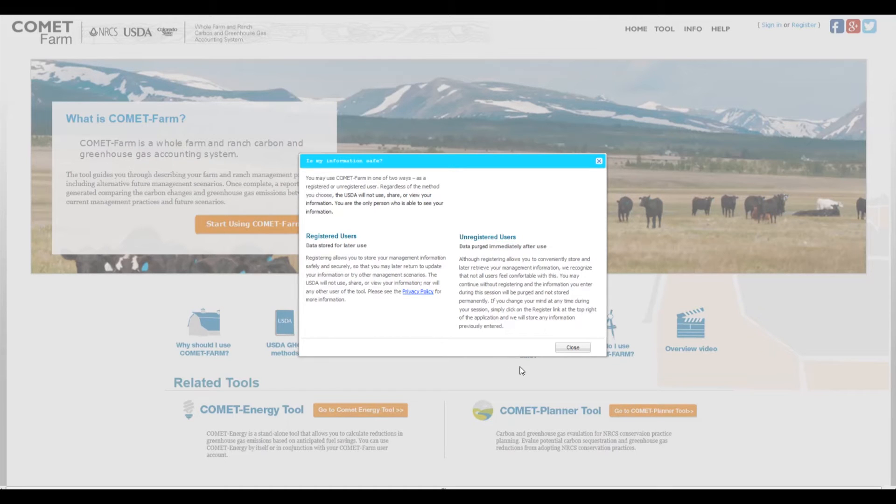
click(573, 348)
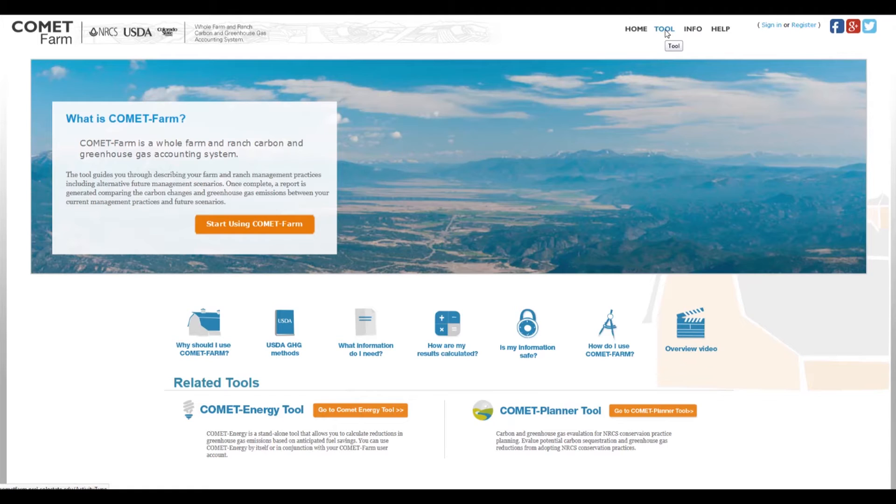
Step: Sign in to the tool with the account's username and password
click(666, 32)
click(171, 106)
text(Matthew)
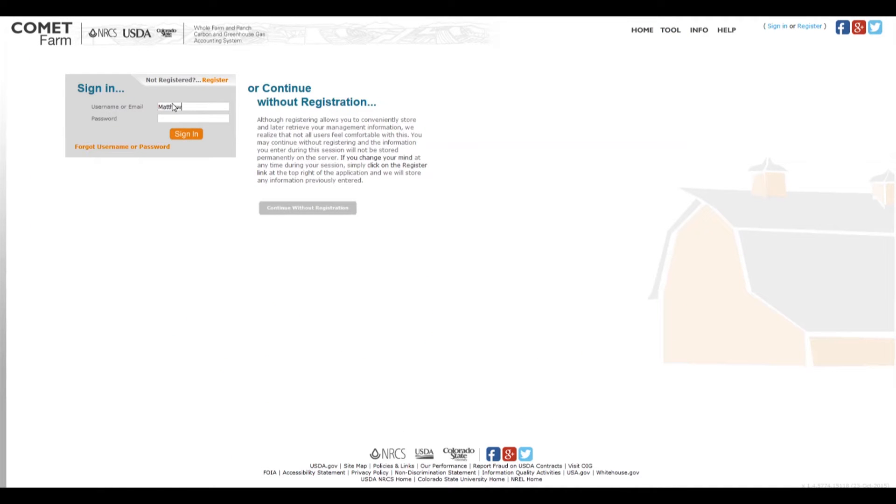
text(•••••••••)
click(187, 135)
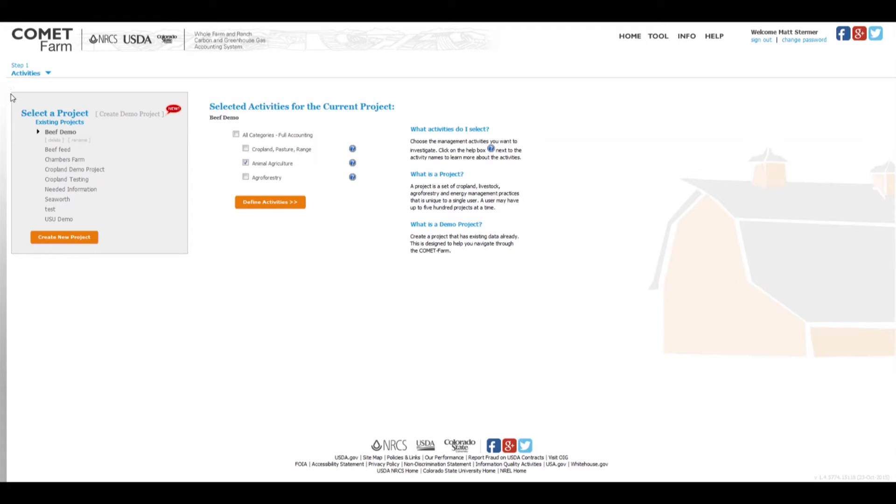
drag(10, 92, 190, 256)
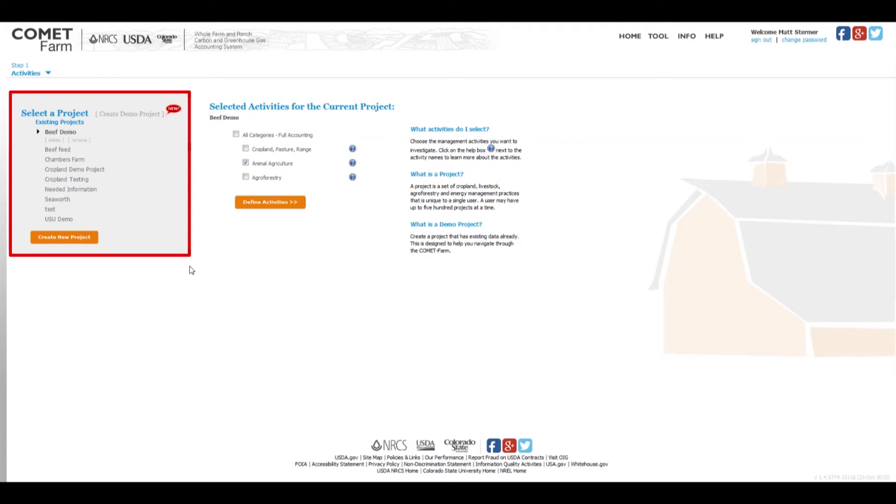
key(Escape)
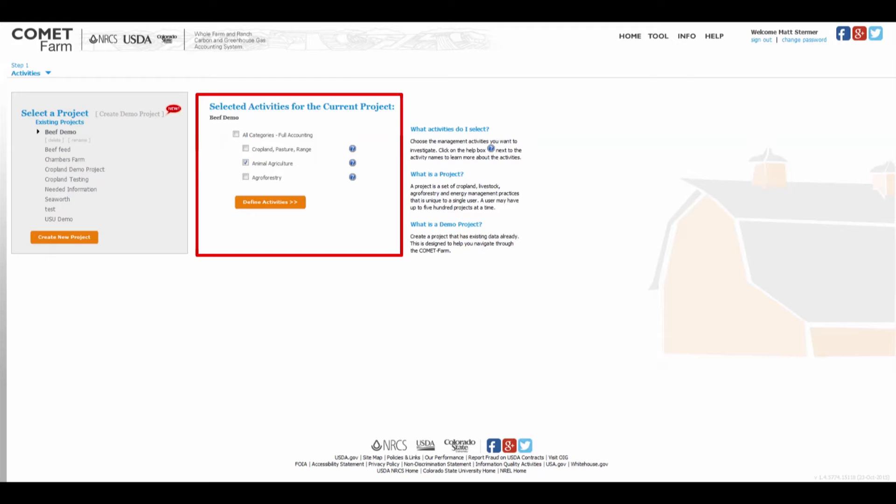
Step: Select All Categories - Full Accounting for the Beef Demo project and read the help on Animal Agriculture
click(237, 136)
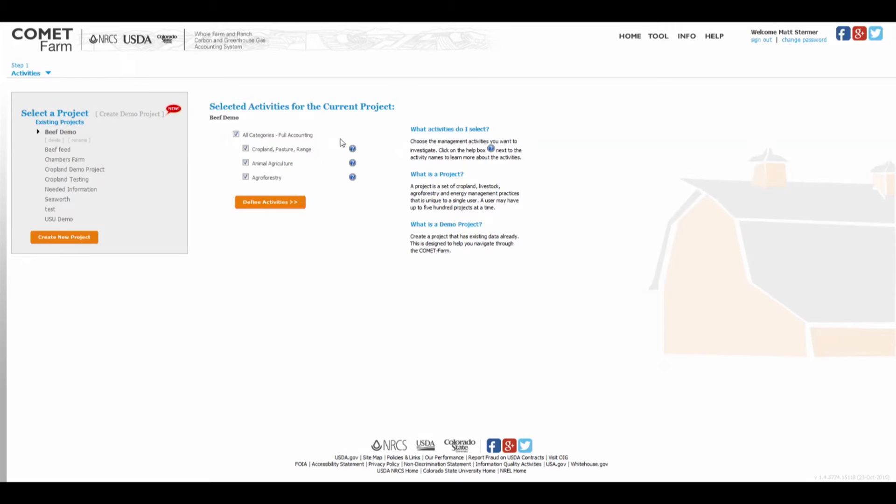
click(353, 163)
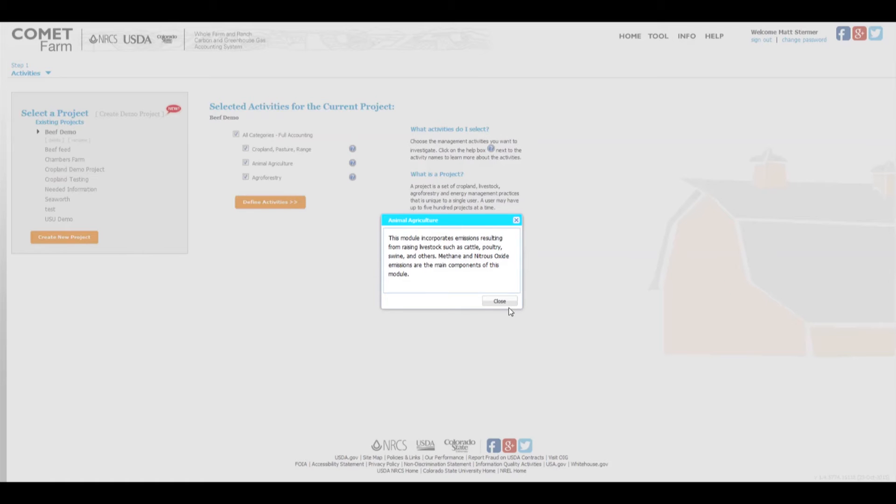
click(499, 301)
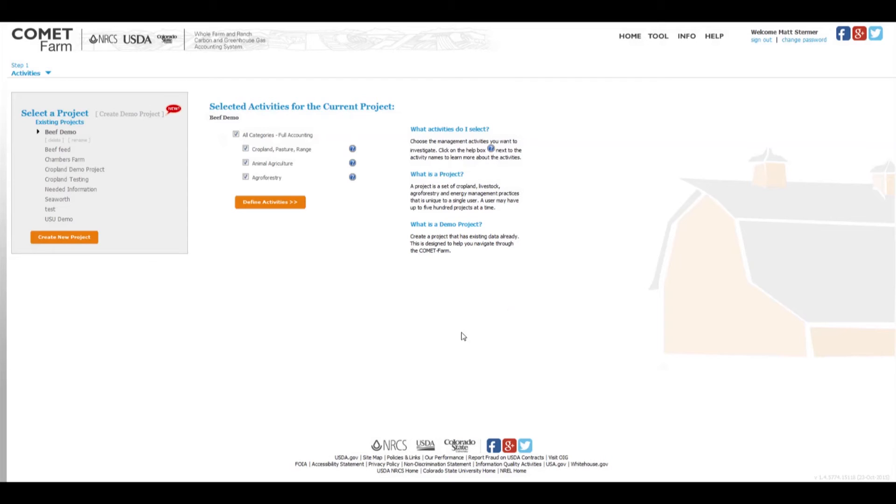
Step: Create an Animal Agriculture demo project and start defining its activities, dismissing the note about the demo location
click(131, 116)
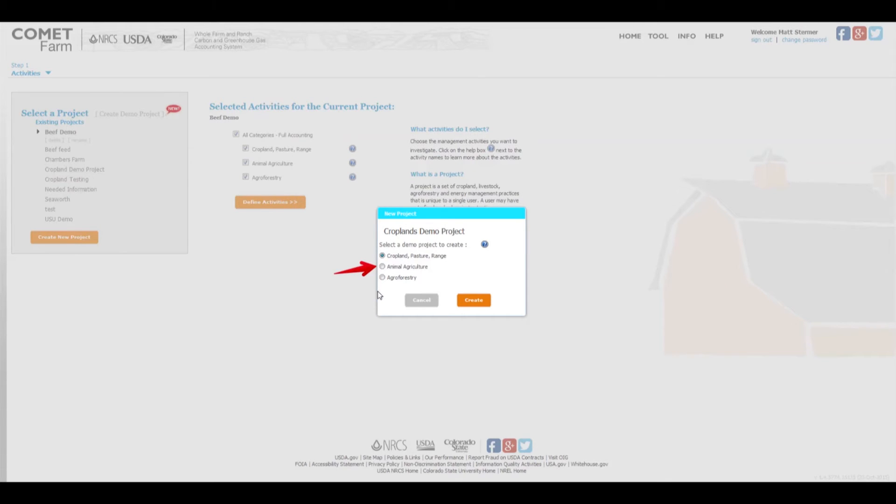
click(383, 267)
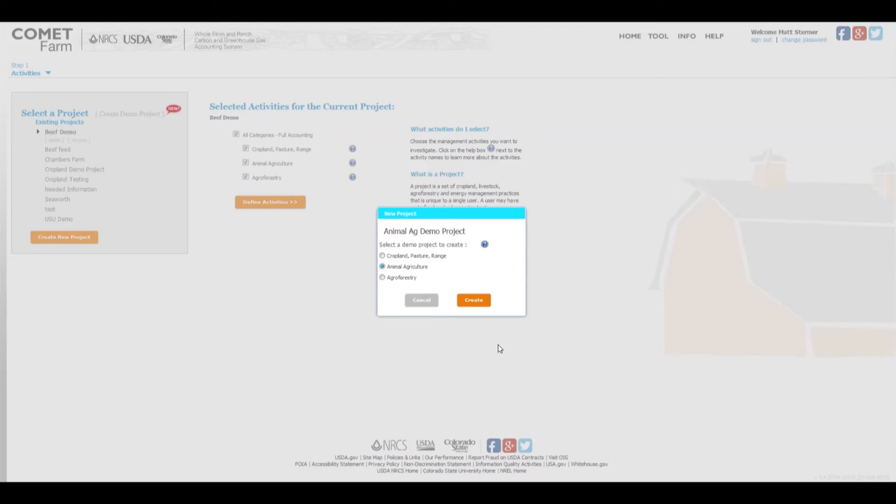
click(474, 301)
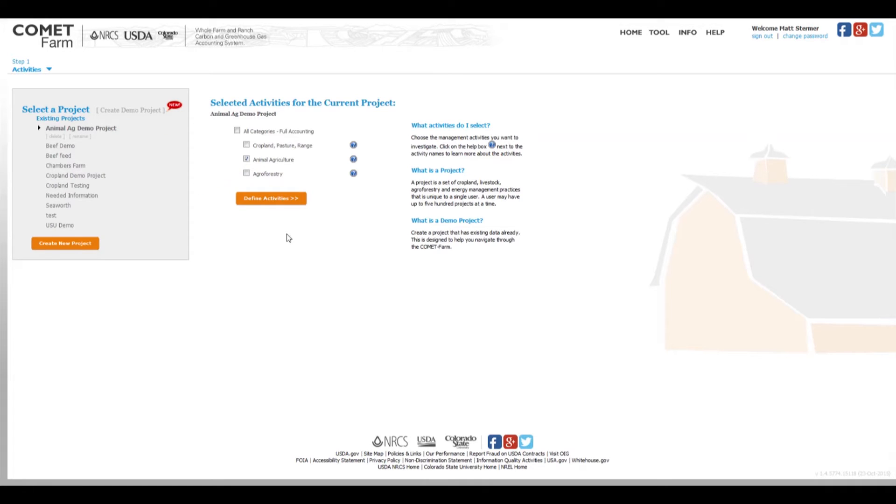
click(274, 199)
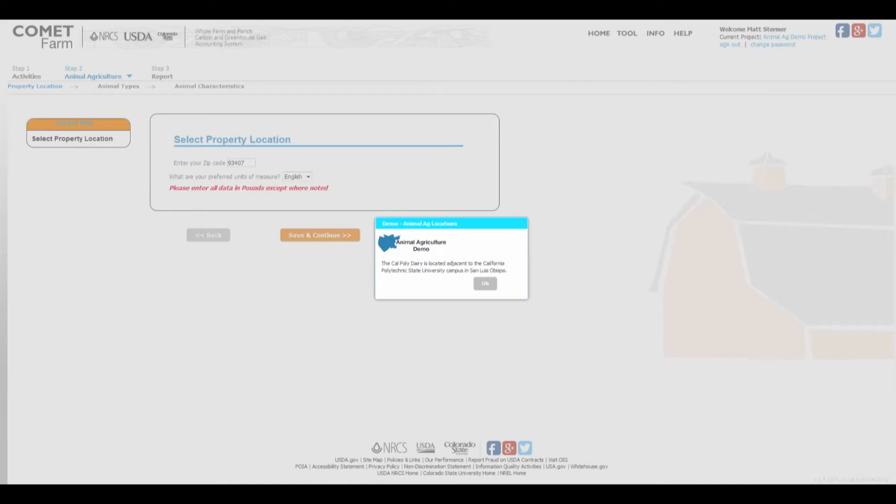
click(486, 284)
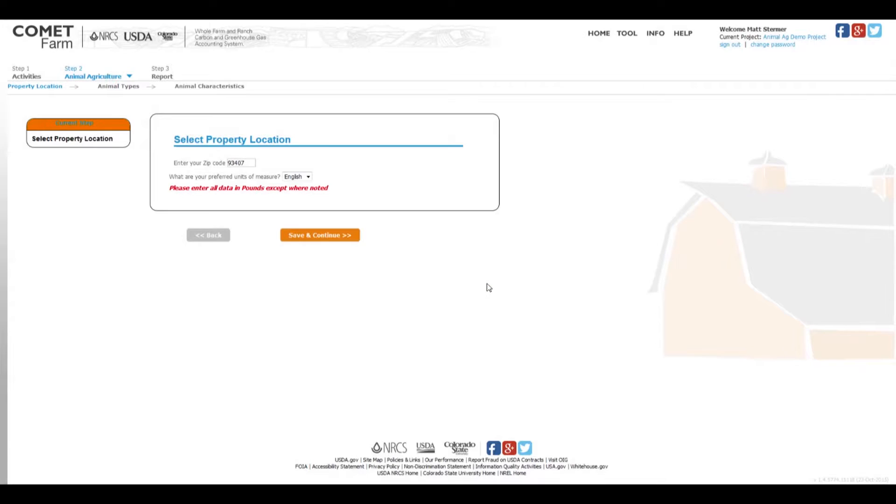
Step: Keep English as the preferred units of measure, save the property location and dismiss the demo note on animal types
click(309, 177)
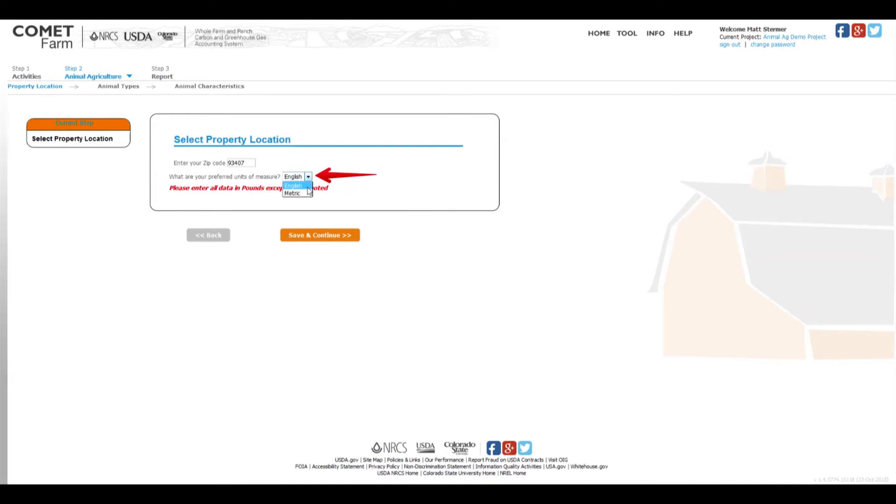
click(306, 186)
click(311, 237)
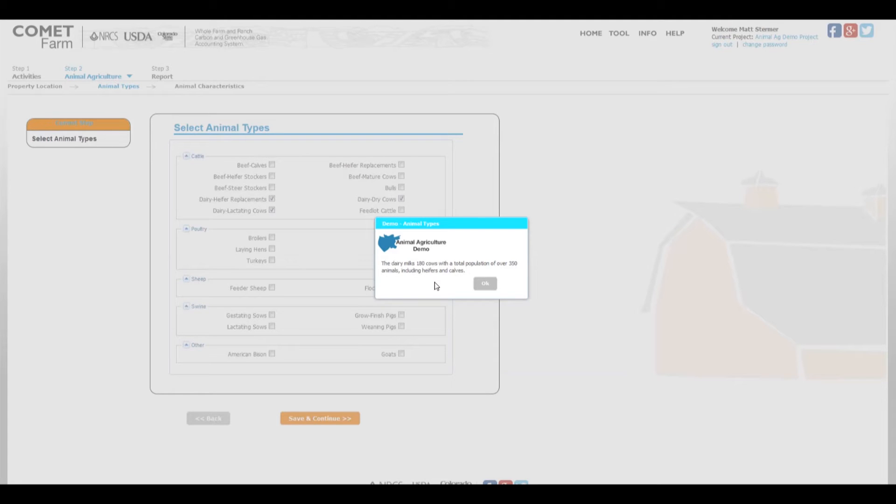
click(485, 284)
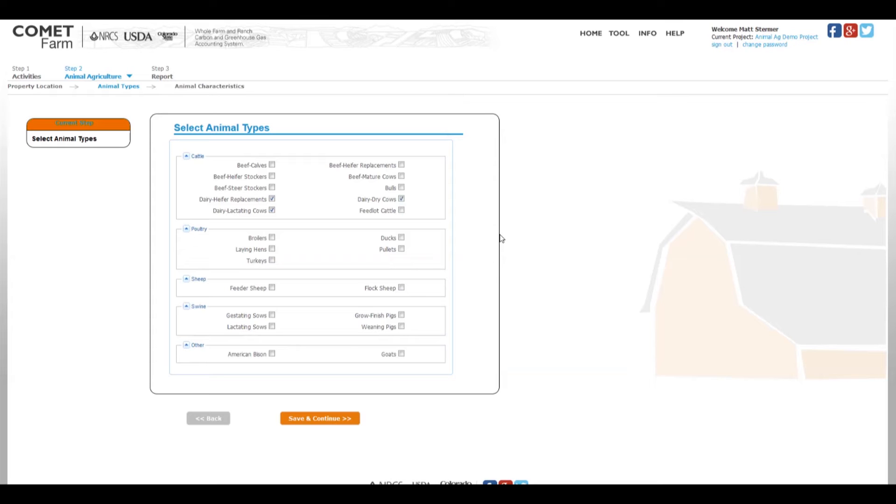
Step: Save the selected dairy animal types and dismiss the demo note on current management
click(324, 419)
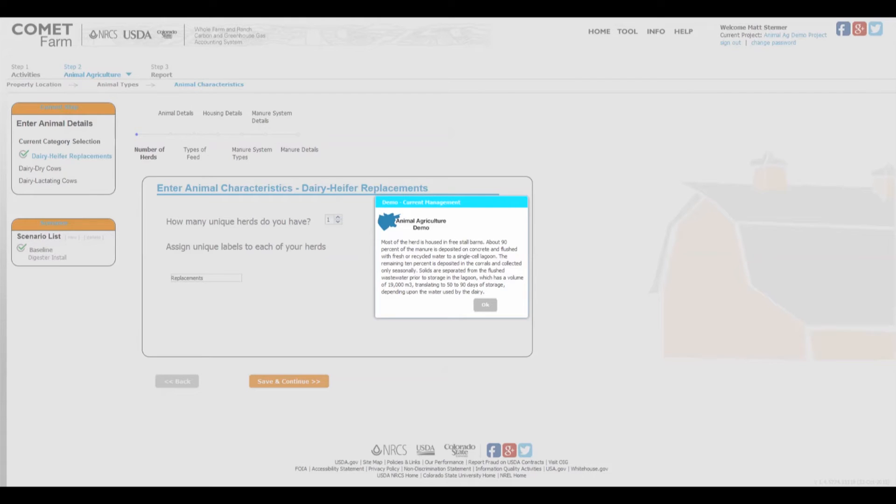
click(485, 305)
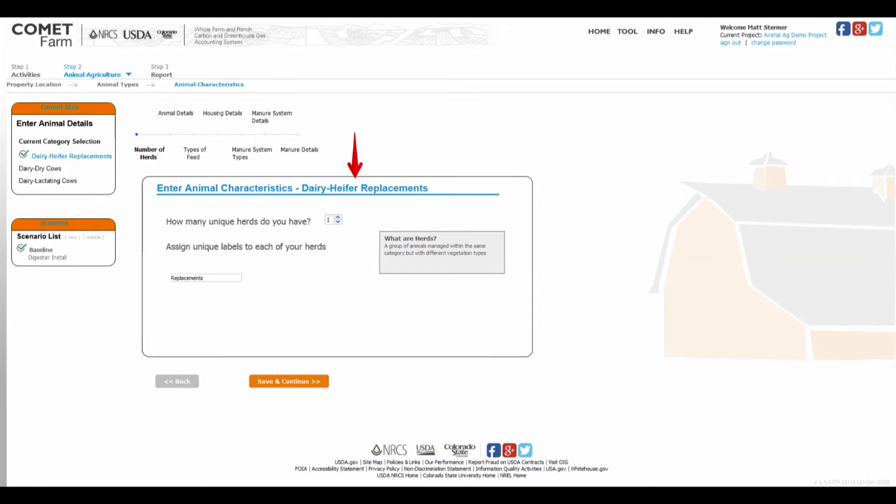
drag(119, 96, 337, 167)
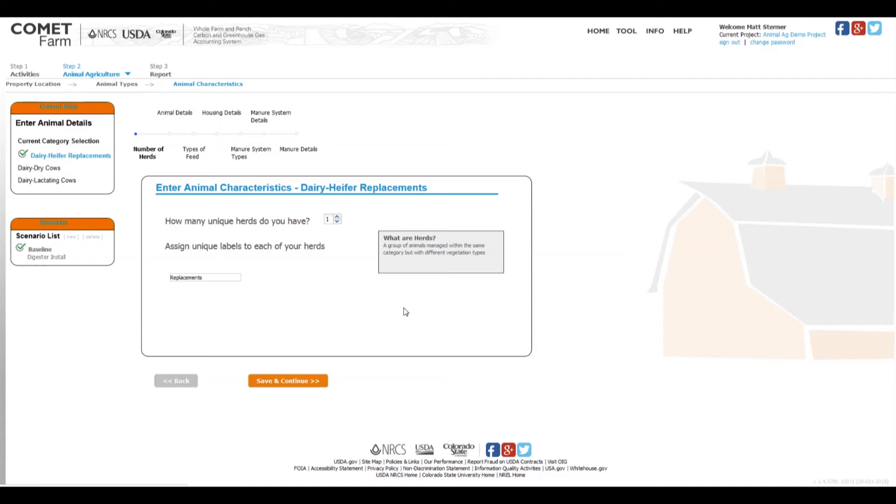
Step: Keep one unique herd for Dairy-Heifer Replacements, then save the herd count and the monthly animal details
click(338, 217)
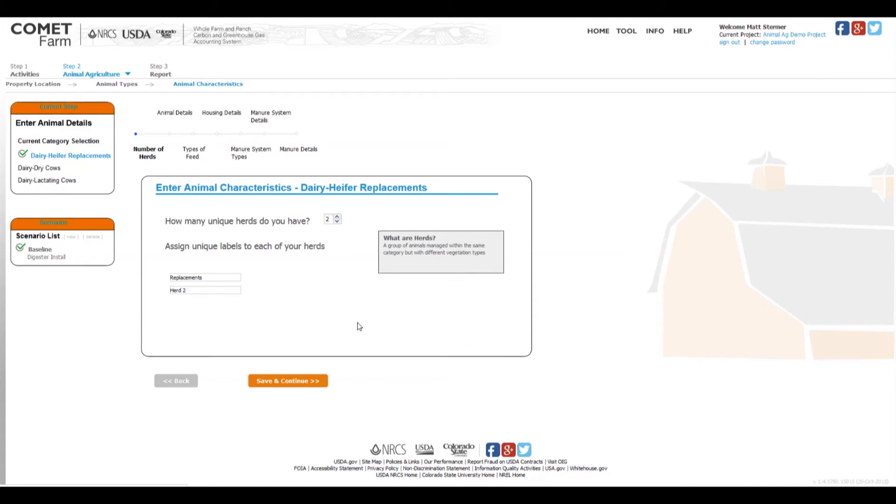
click(337, 222)
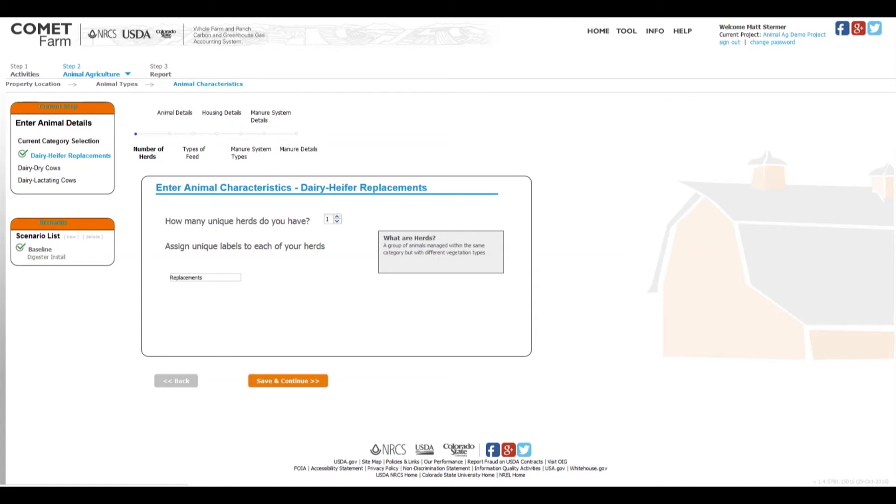
click(288, 383)
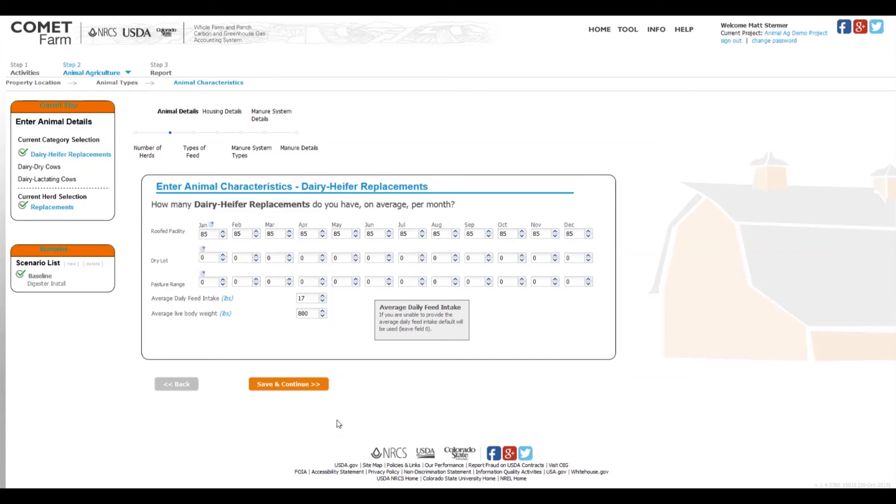
click(278, 386)
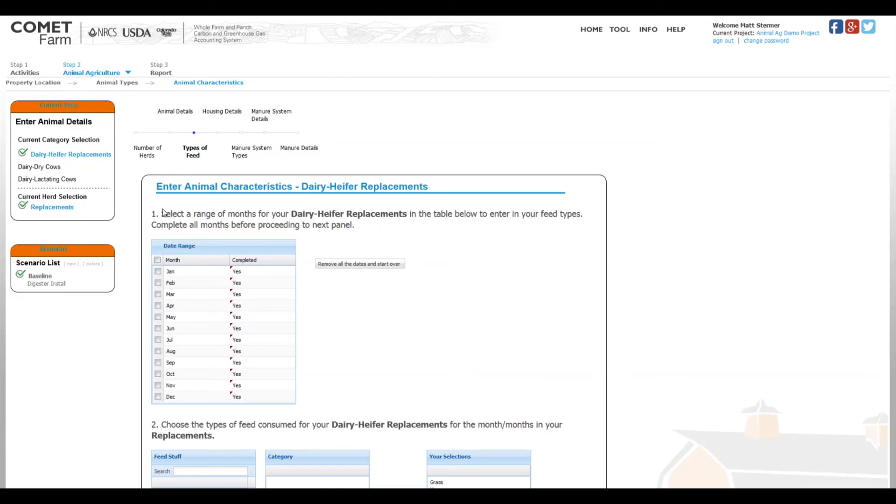
Step: Examine the feed months, the categories offered for Alfalfa, the selected feeds and their diet percentages for Dairy-Heifer Replacements
drag(151, 244, 299, 404)
scroll(467, 326, down, 6)
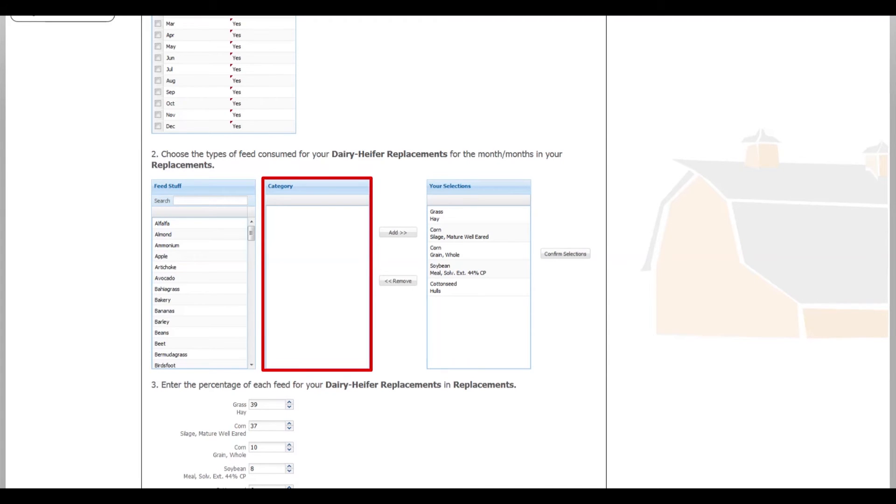
click(176, 226)
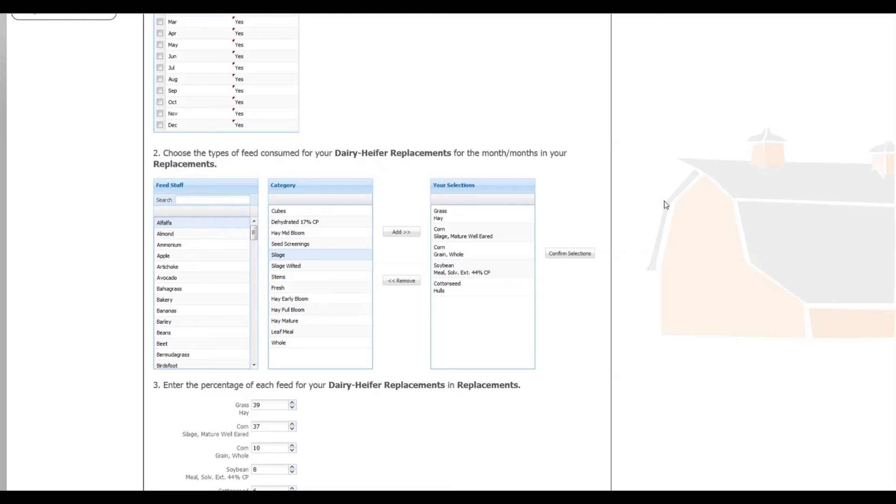
scroll(665, 204, down, 2)
scroll(664, 201, down, 3)
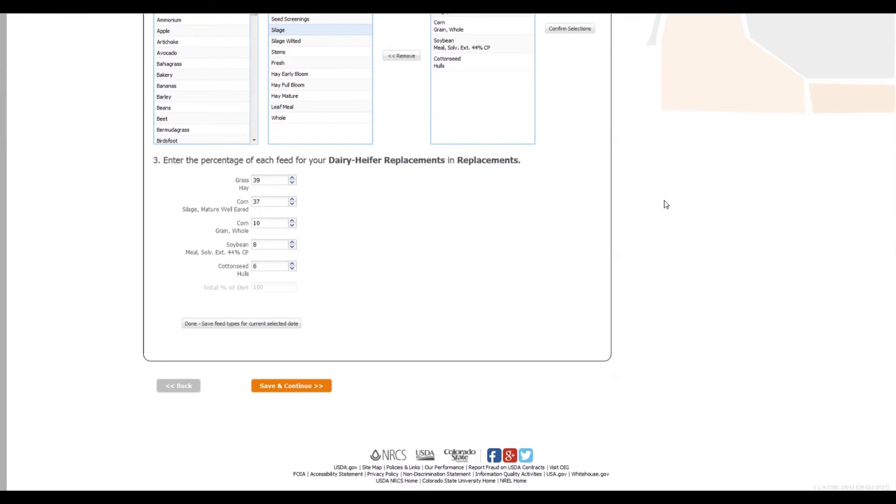
drag(151, 152, 535, 341)
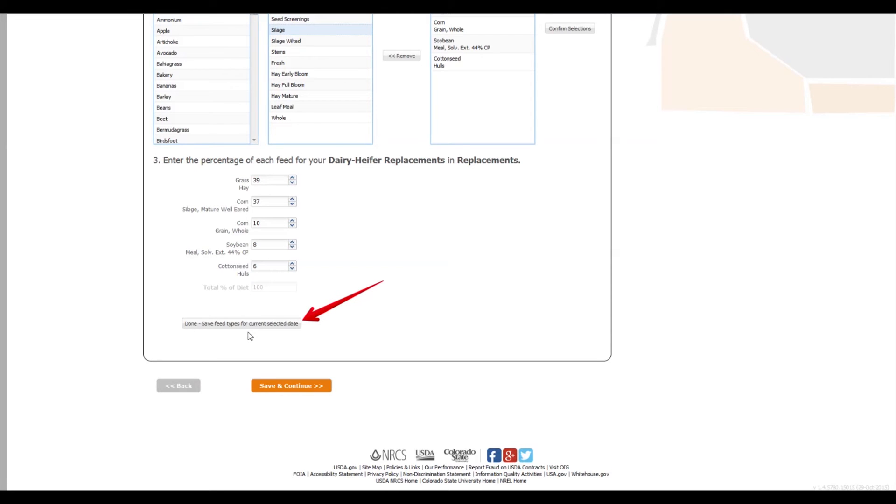
Step: Save the feed types for the Replacements herd, acknowledge the save, and continue through the housing details to the manure system types
click(238, 324)
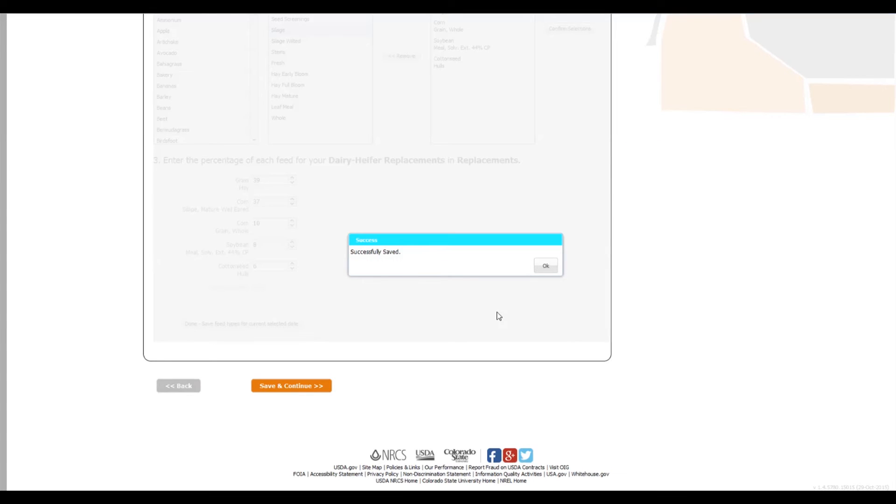
click(545, 266)
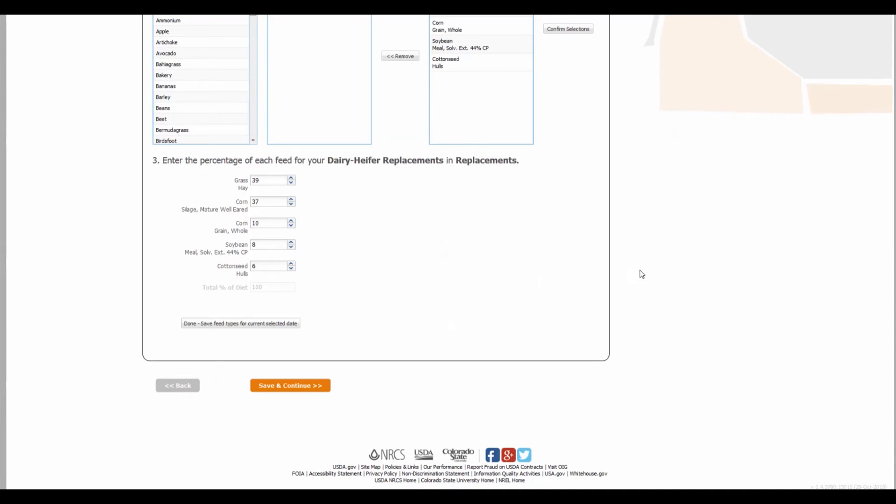
scroll(635, 275, up, 10)
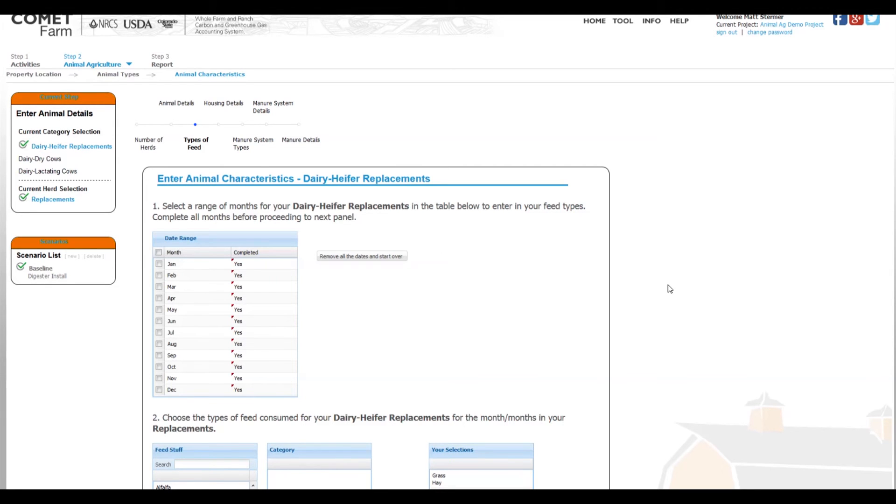
scroll(668, 289, down, 10)
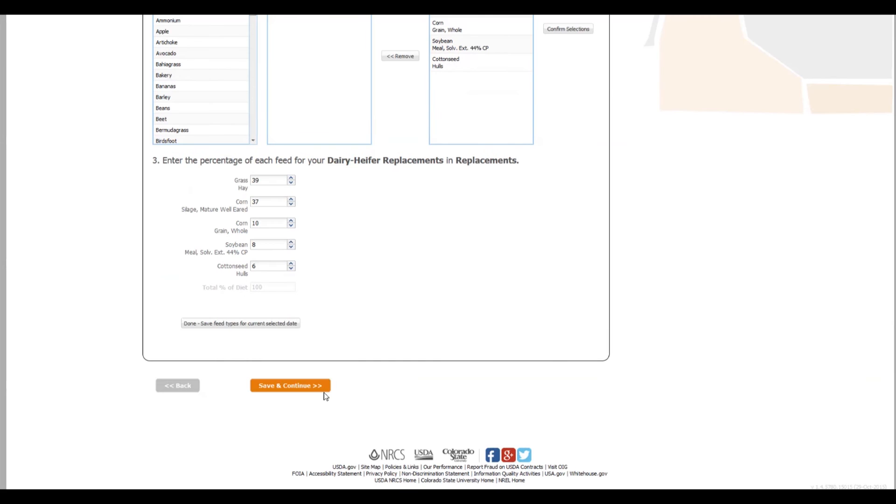
click(292, 386)
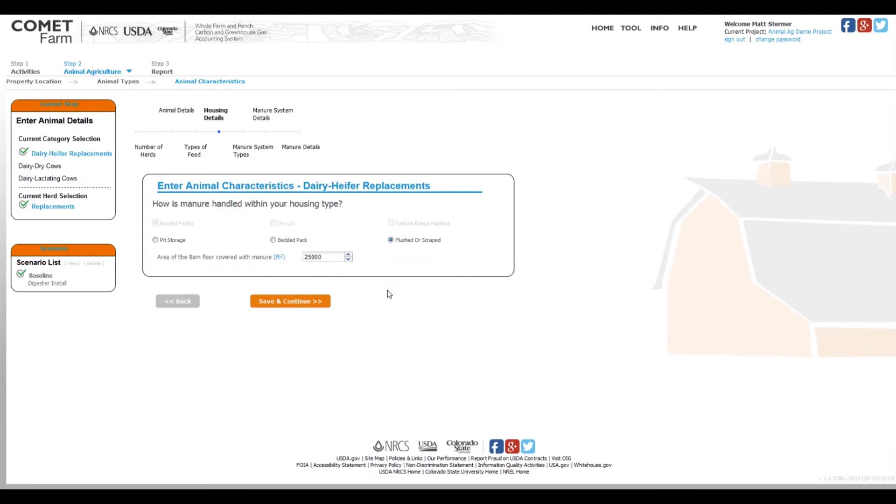
click(288, 304)
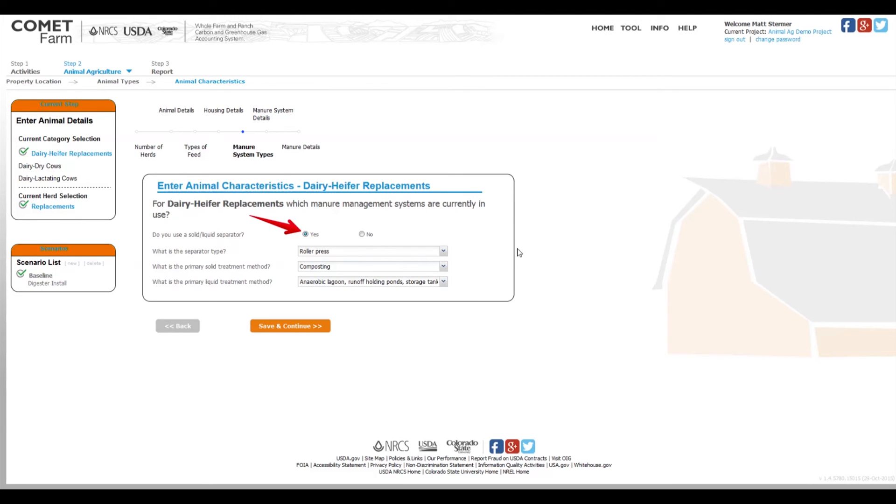
Step: Check the separator, solid treatment and liquid treatment options, keeping Roller press, Composting and the anaerobic lagoon choice, and save the manure system types
click(444, 251)
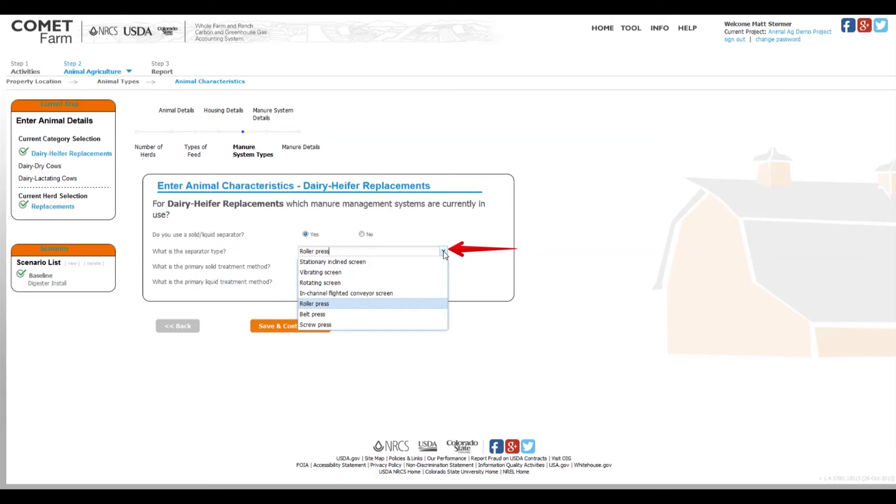
click(443, 252)
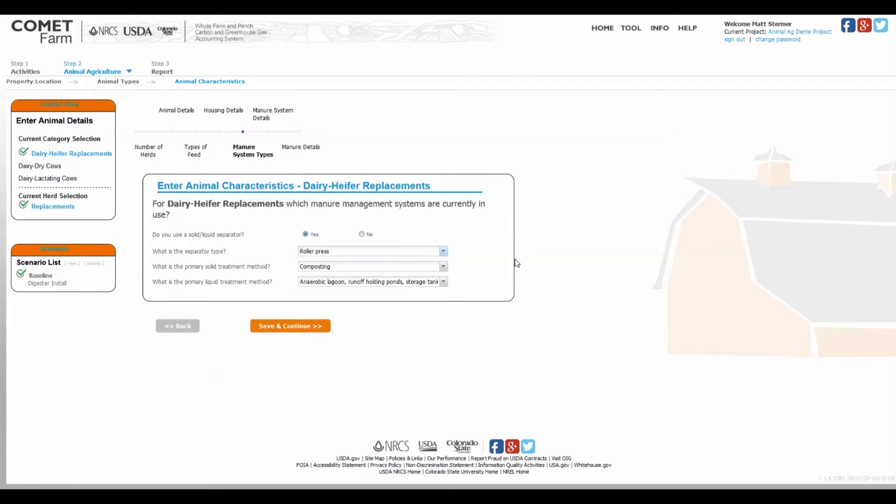
click(443, 266)
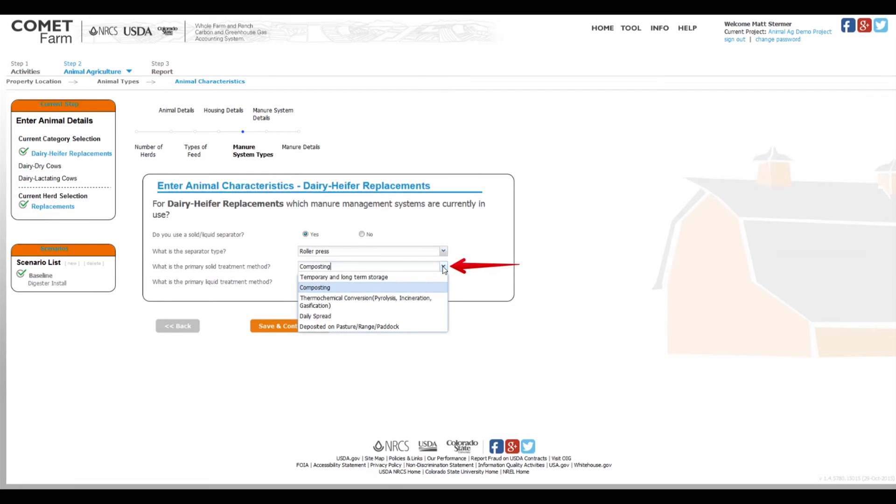
click(443, 267)
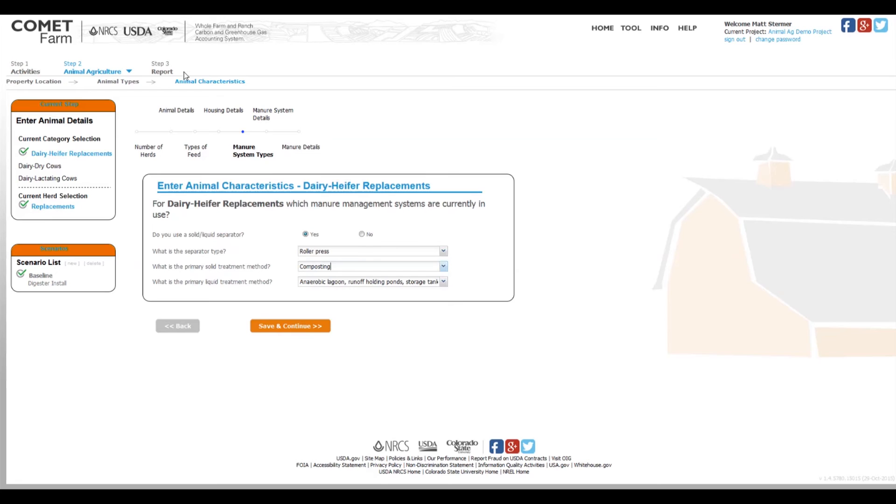
click(442, 284)
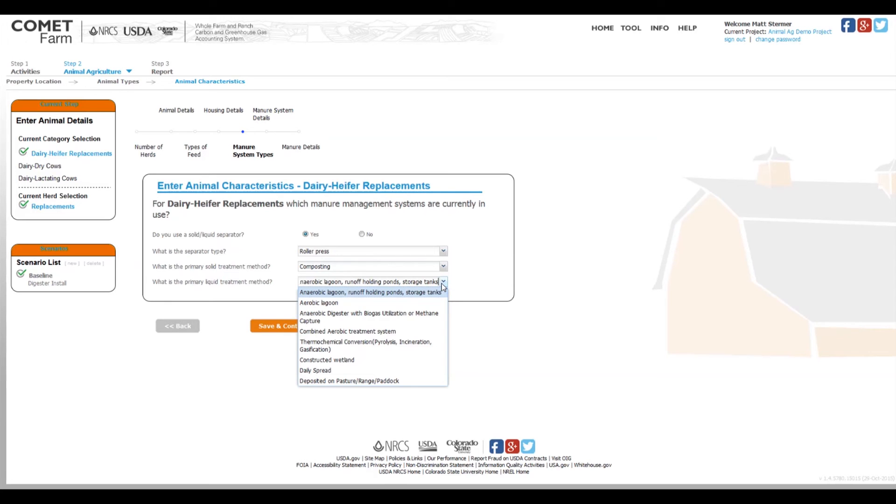
click(441, 284)
click(296, 329)
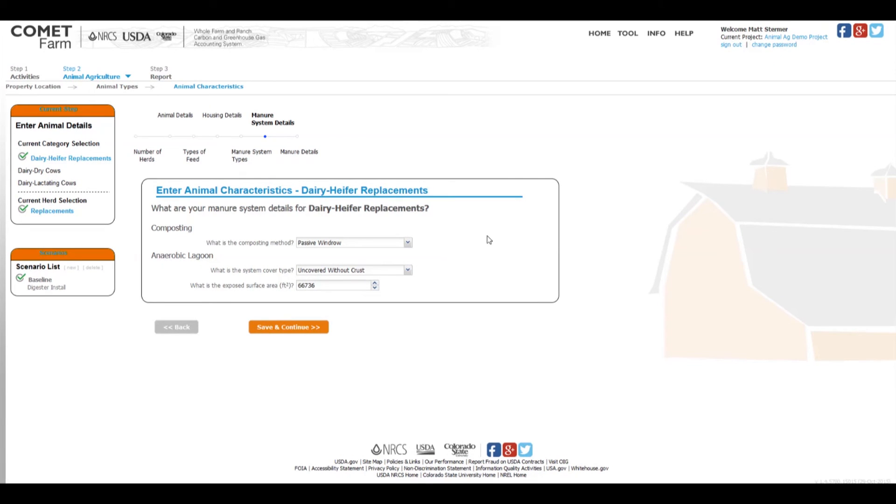
Step: Choose Passive Windrow as the composting method and Uncovered Without Crust as the lagoon cover type, then save the manure system details
click(410, 239)
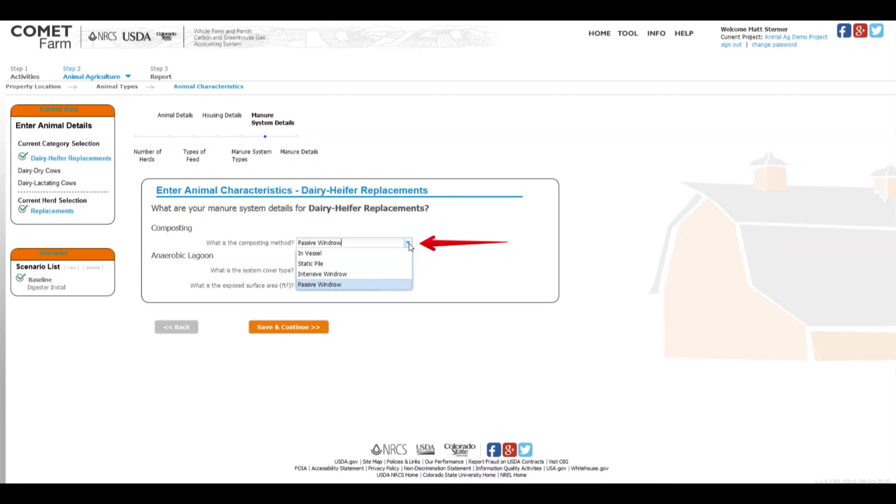
click(391, 284)
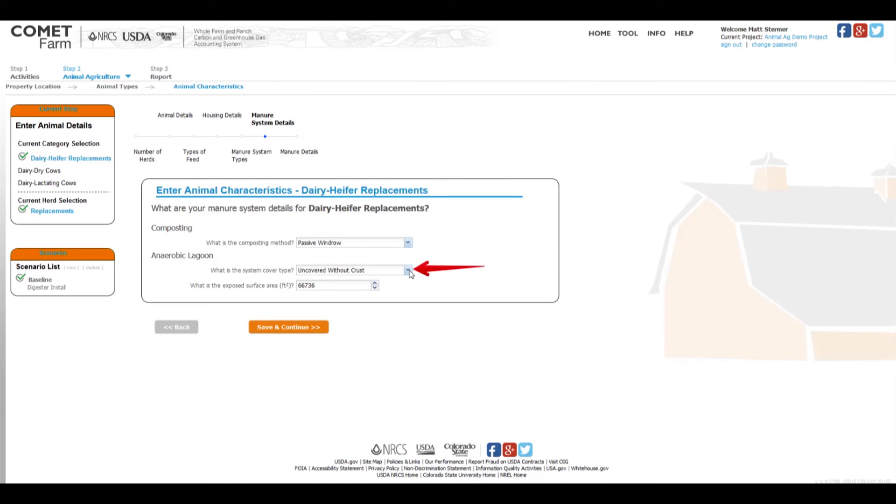
click(408, 270)
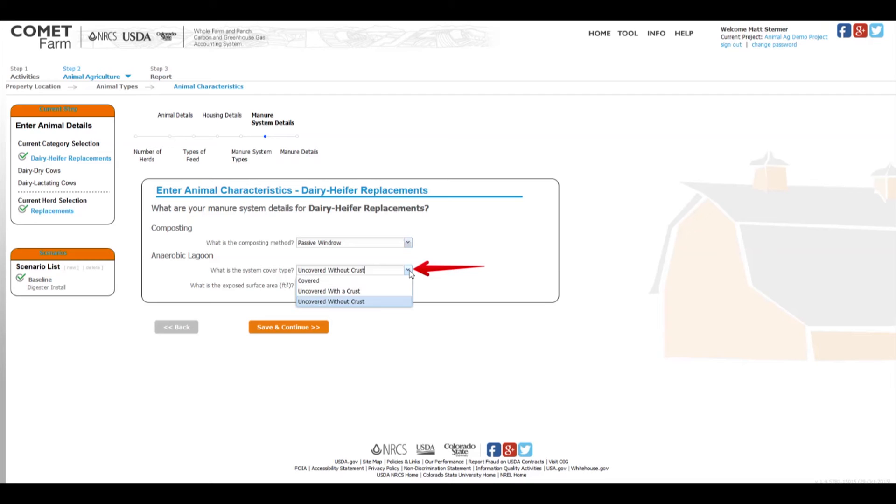
click(368, 301)
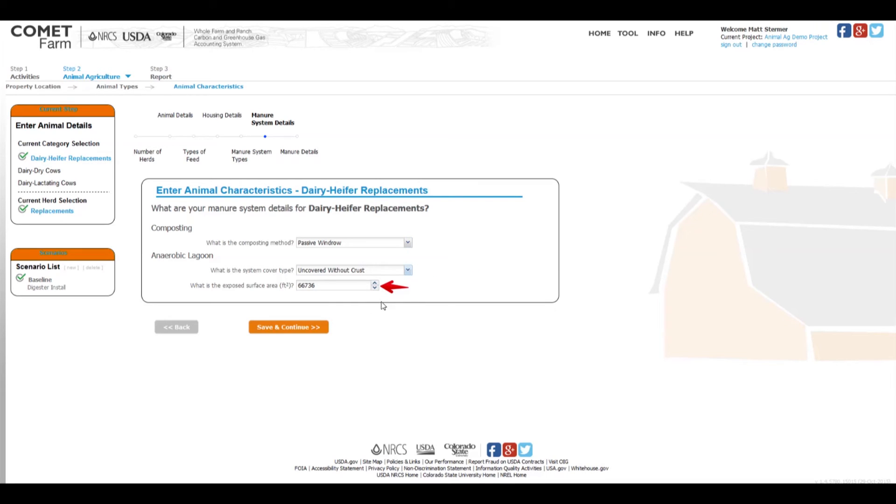
click(294, 328)
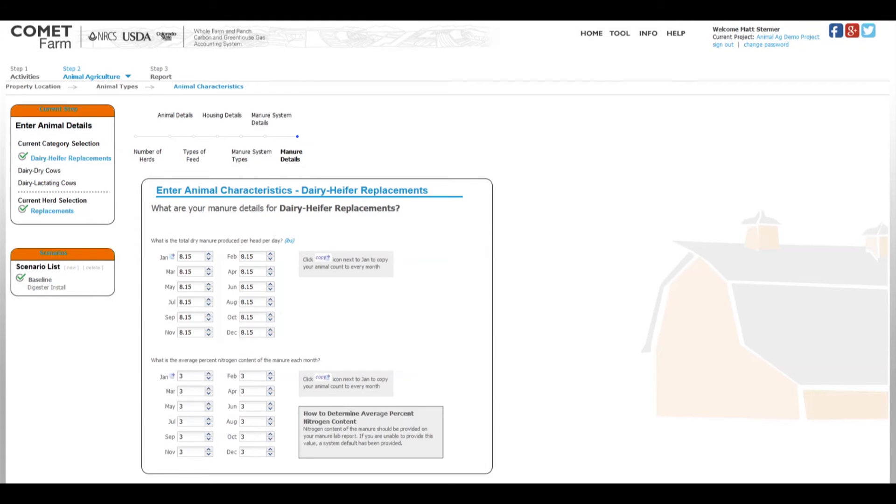
Step: Review the monthly dry manure and nitrogen content values for Dairy-Heifer Replacements and save the manure details
drag(147, 233, 299, 346)
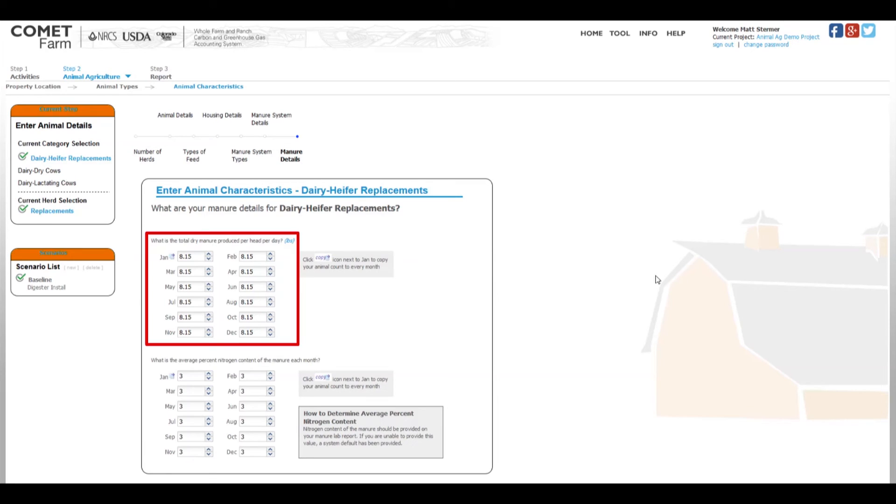
key(ctrl+z)
drag(147, 354, 455, 466)
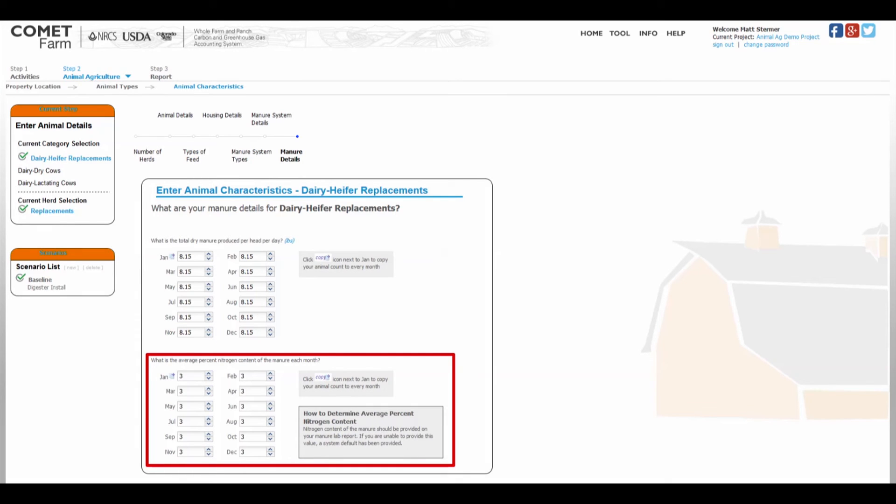
key(ctrl+z)
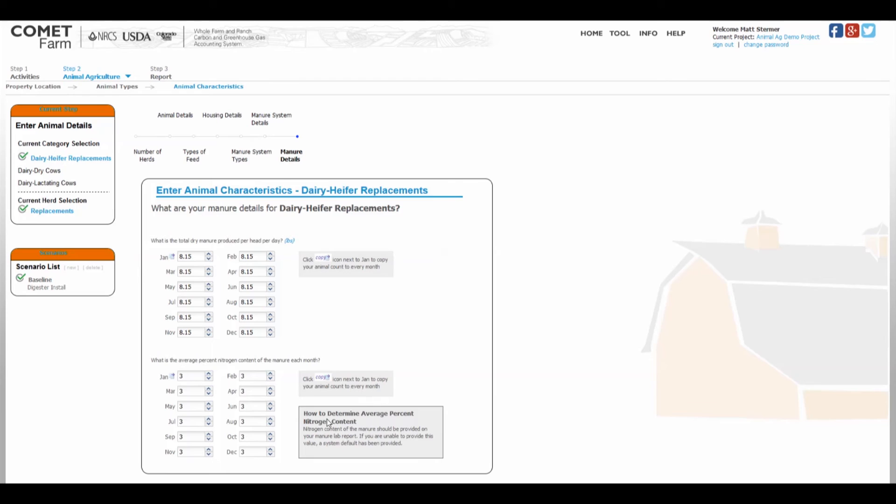
drag(300, 408, 445, 459)
scroll(584, 229, down, 3)
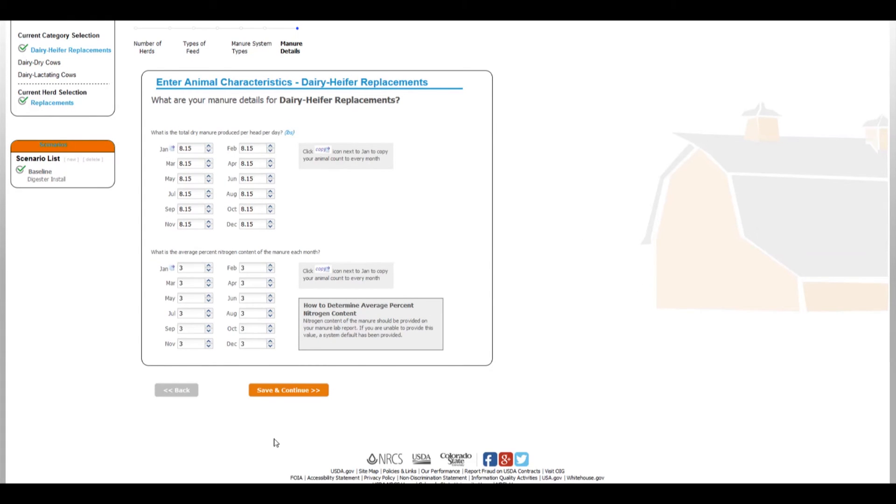
scroll(277, 440, down, 1)
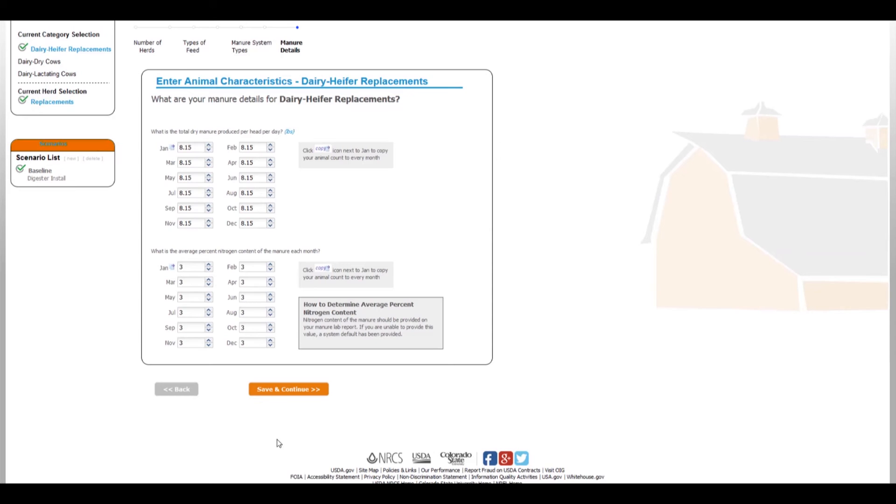
click(289, 392)
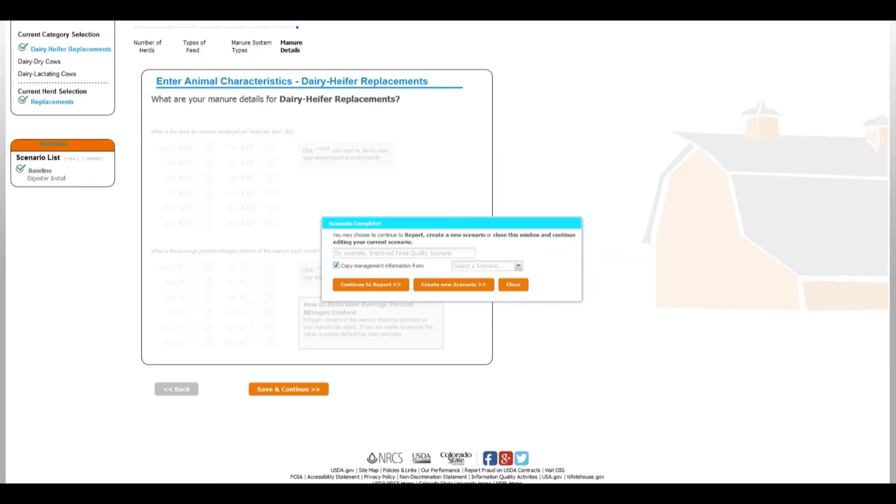
Step: Create a new scenario named Digester Install that copies its management information from Baseline
click(519, 266)
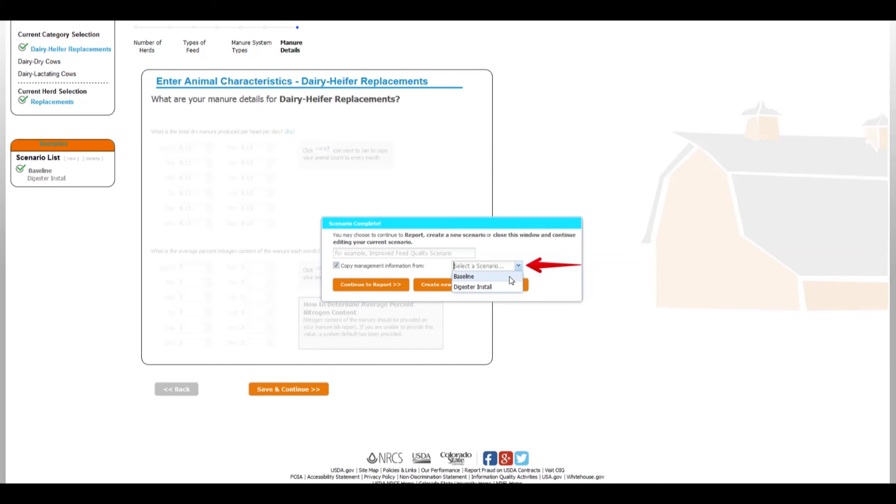
click(509, 277)
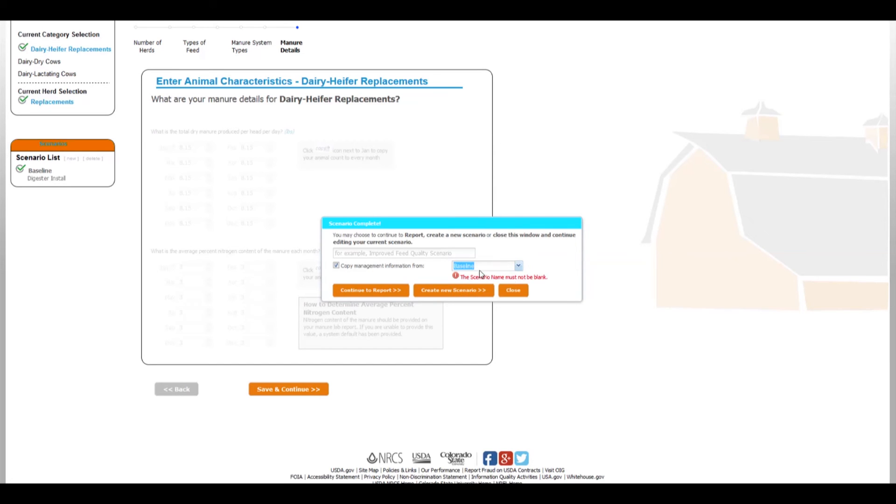
click(351, 255)
text(Di)
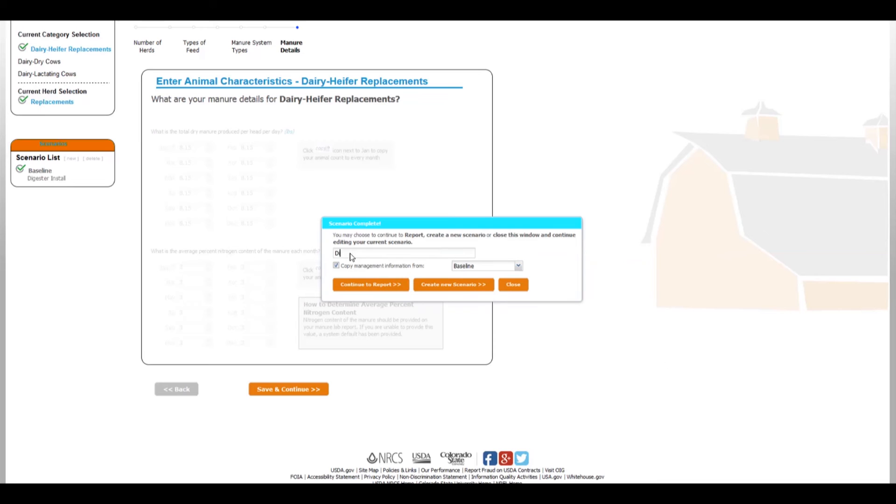
text(gester Install)
click(478, 288)
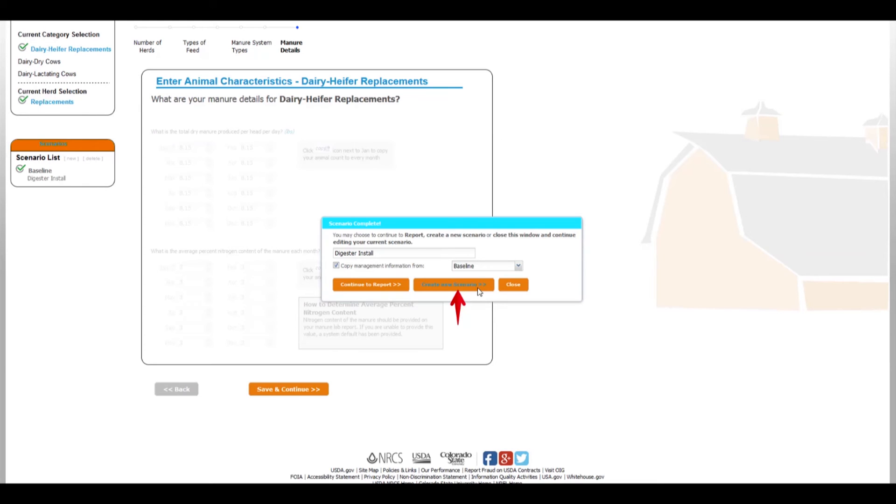
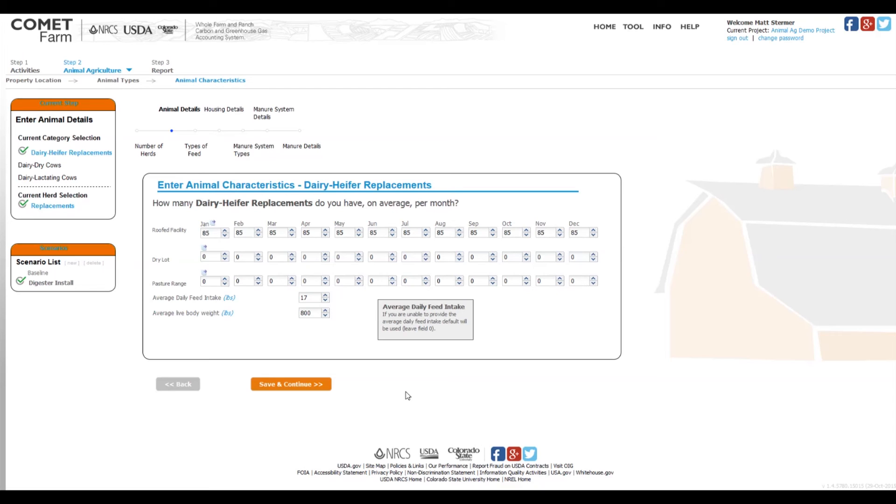
Step: Keep the copied herd counts, feed types and housing details for Dairy-Heifer Replacements in the Digester Install scenario and save each page
click(282, 385)
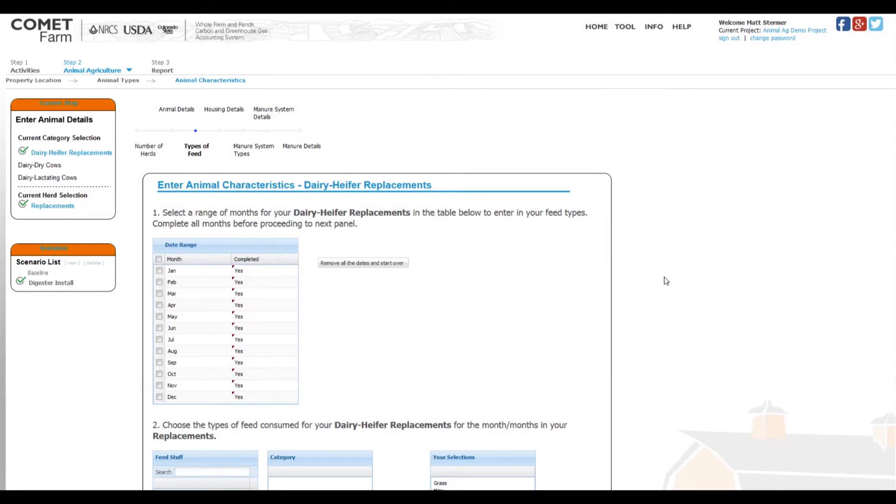
scroll(738, 266, down, 5)
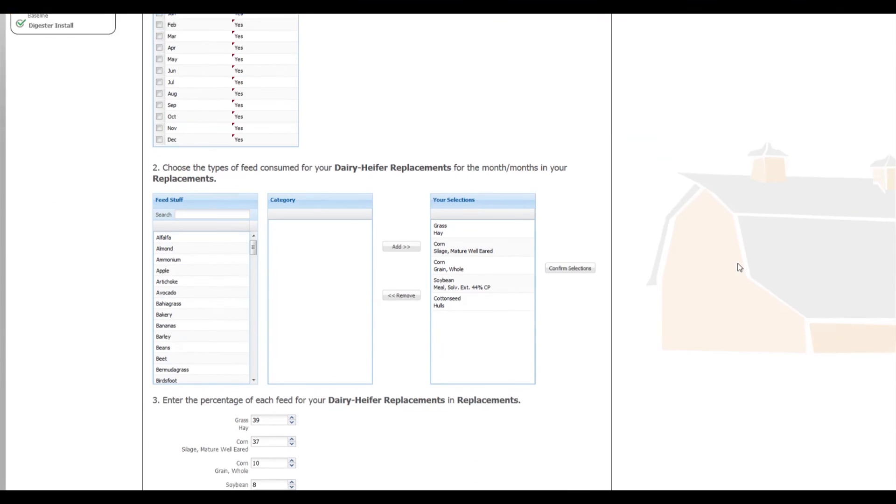
scroll(739, 267, down, 1)
scroll(740, 267, down, 3)
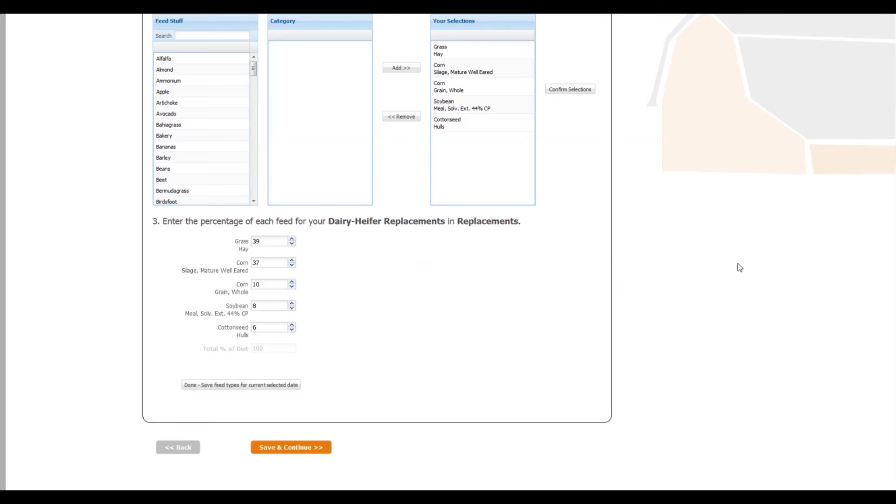
click(291, 449)
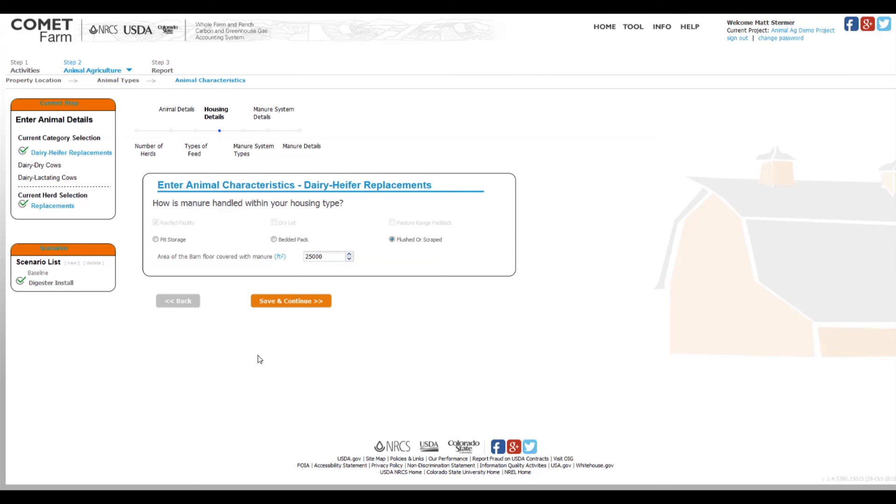
click(286, 303)
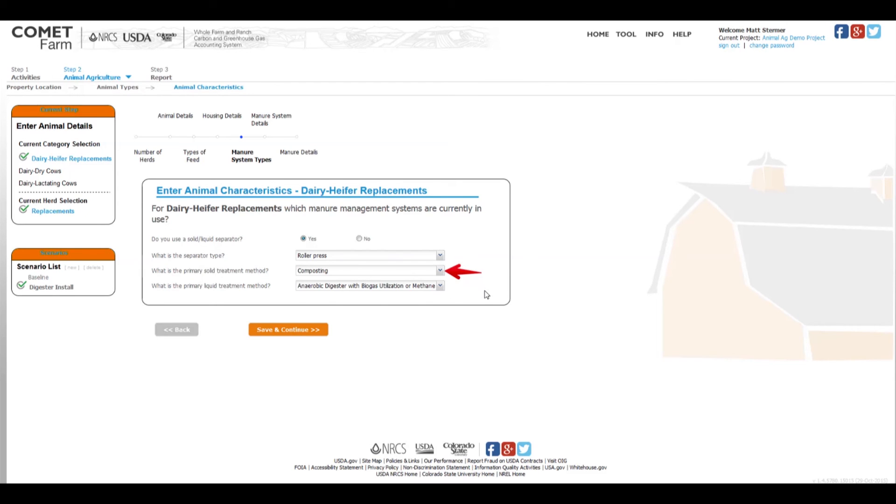
Step: Choose Anaerobic Digester with Biogas Utilization or Methane Capture as the primary liquid treatment method and save the manure system types
click(441, 286)
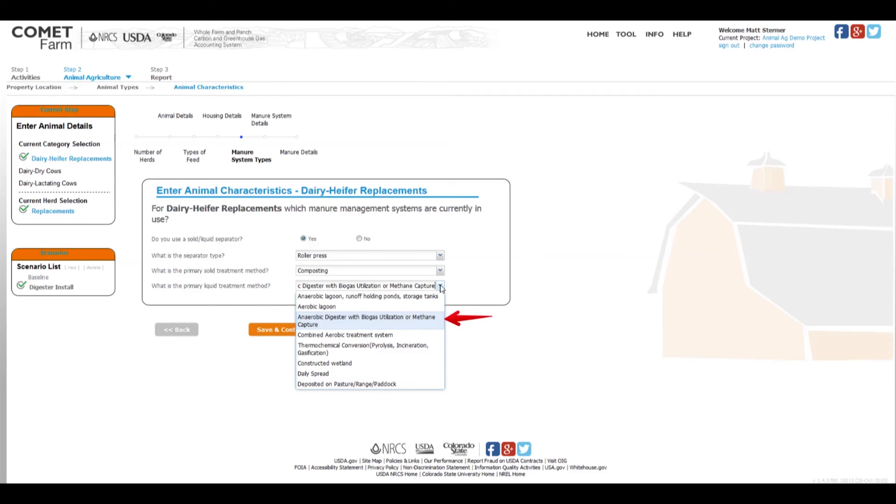
click(428, 322)
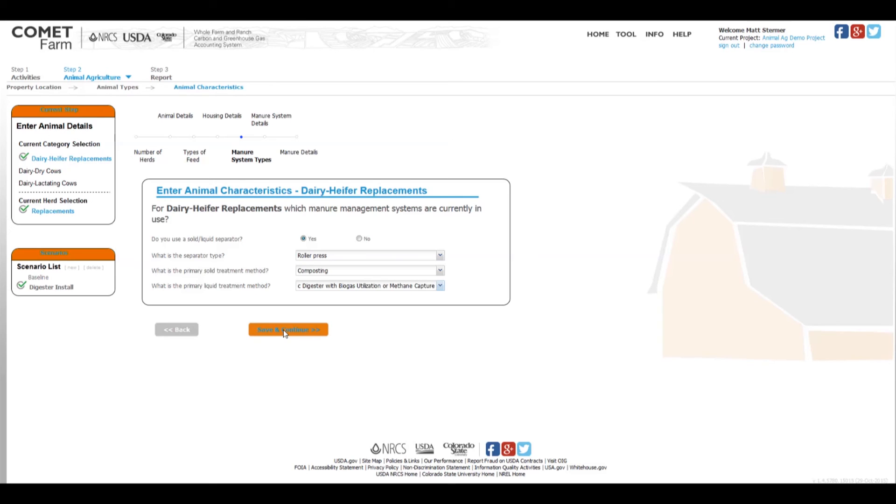
click(284, 329)
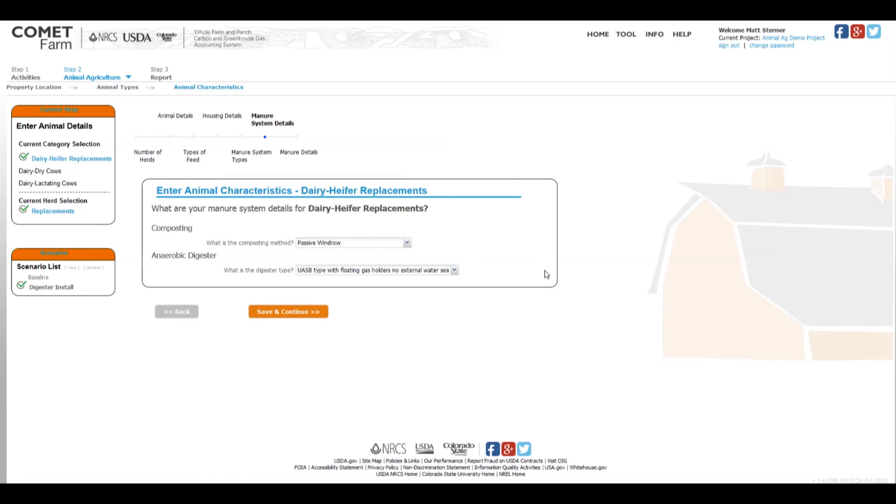
Step: Choose UASB type with floating gas holders no external water seal as the digester type and save the manure system details
click(455, 271)
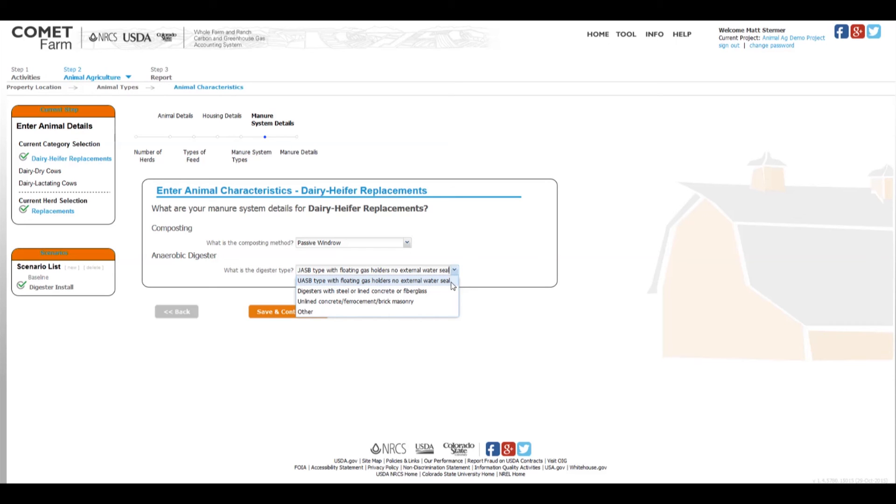
click(452, 281)
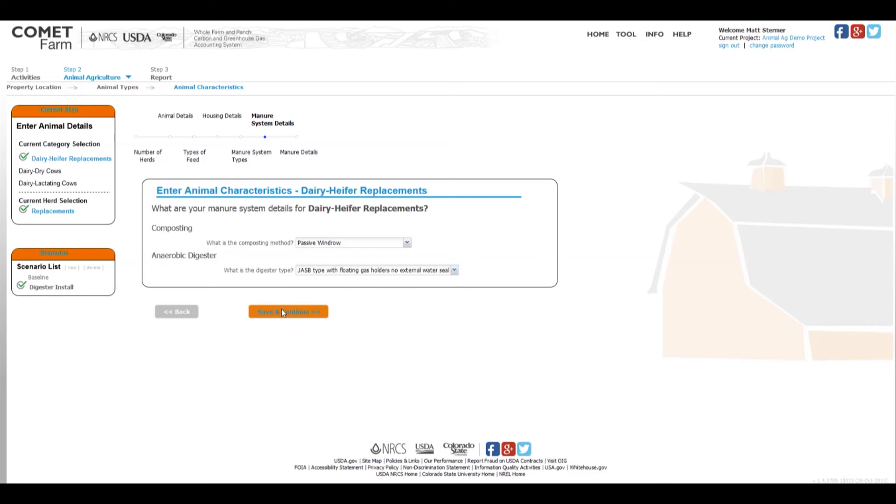
click(281, 310)
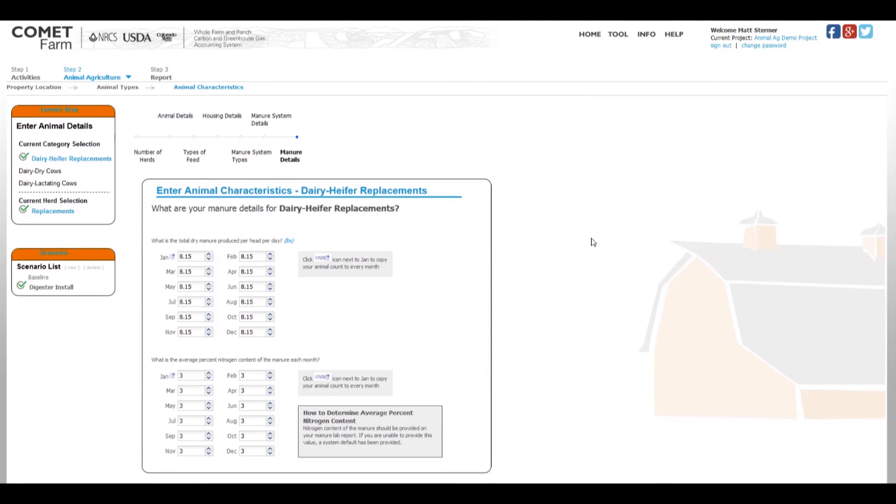
Step: Save the copied manure details for Dairy-Heifer Replacements and continue to the emissions report, dismissing the demo notice
scroll(592, 238, down, 2)
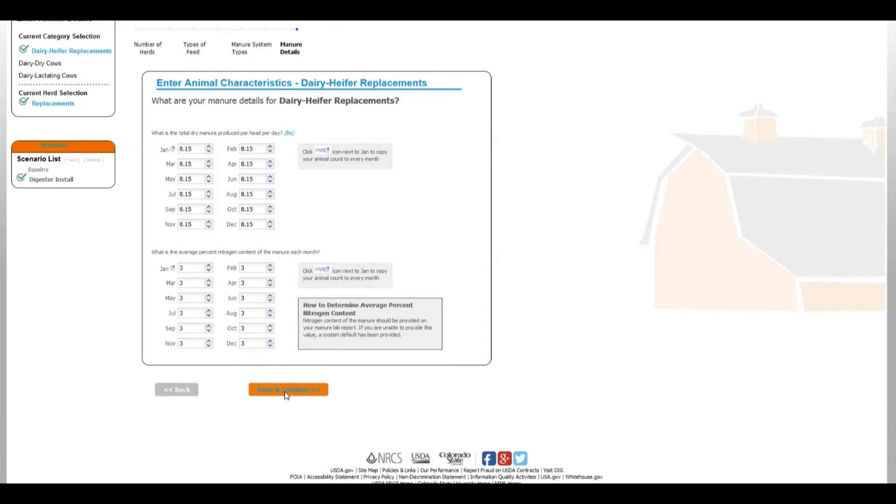
click(286, 392)
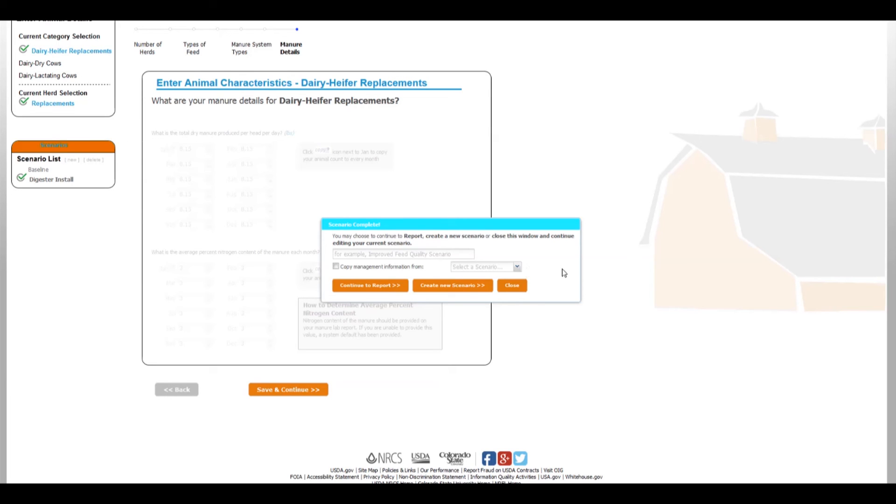
click(386, 290)
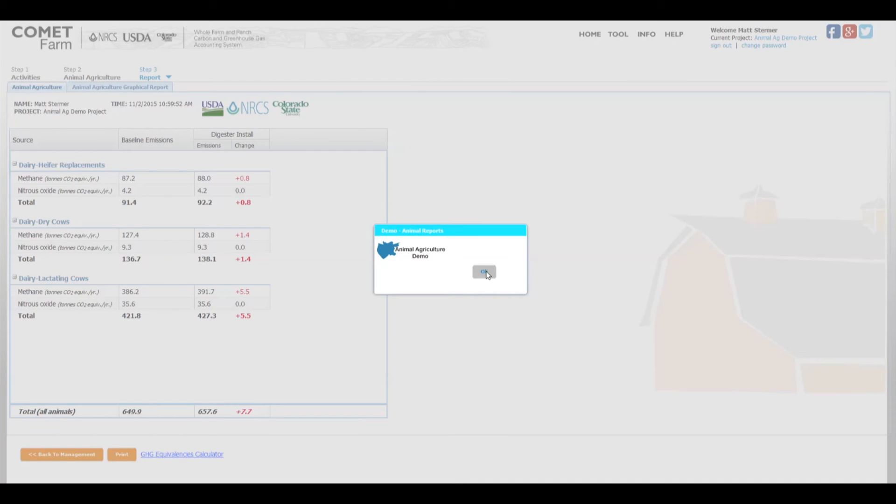
click(485, 272)
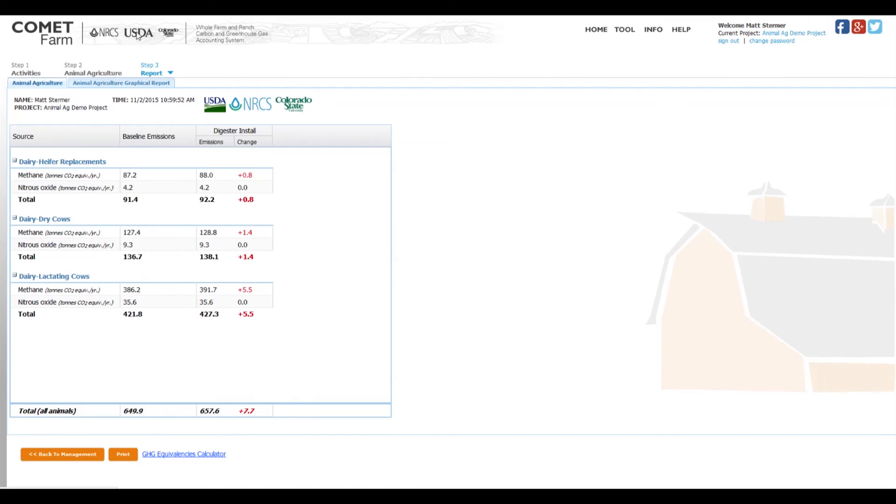
Step: Expand the methane sub-categories for Dairy-Heifer Replacements and compare the Anaerobic Lagoon and Anaerobic Digester emissions between Baseline and Digester Install
drag(7, 125, 123, 325)
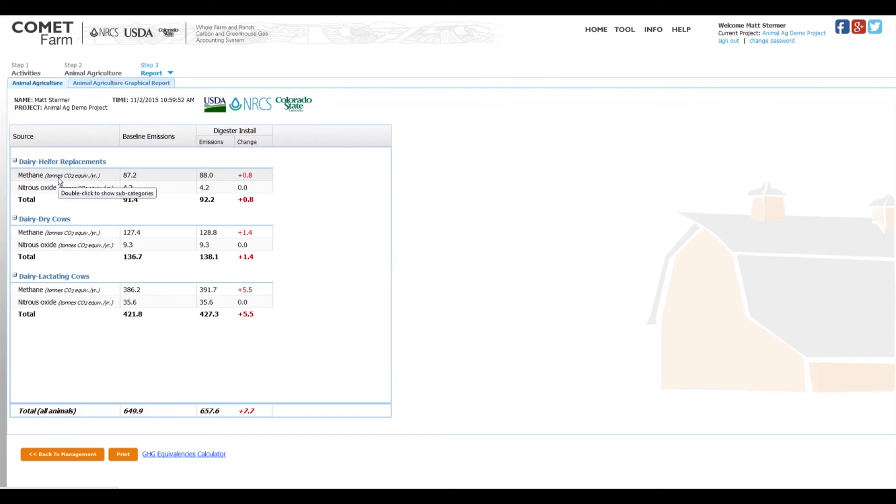
double_click(86, 180)
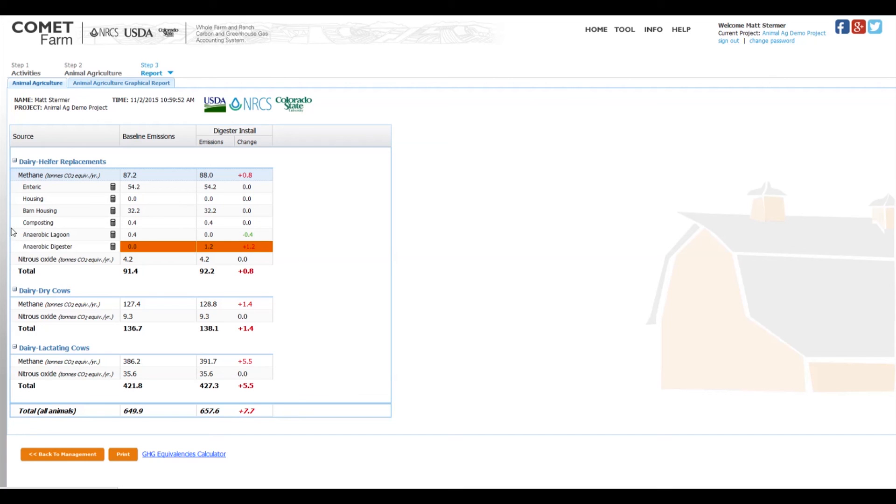
drag(10, 228, 275, 255)
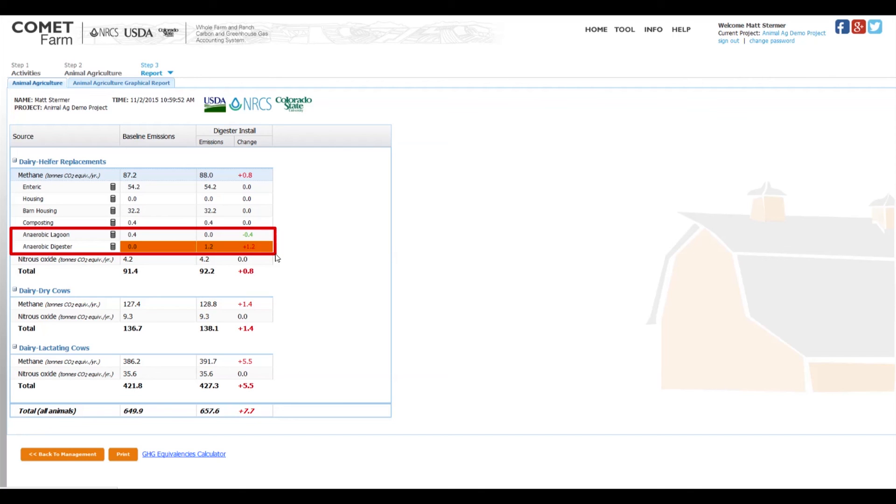
key(Escape)
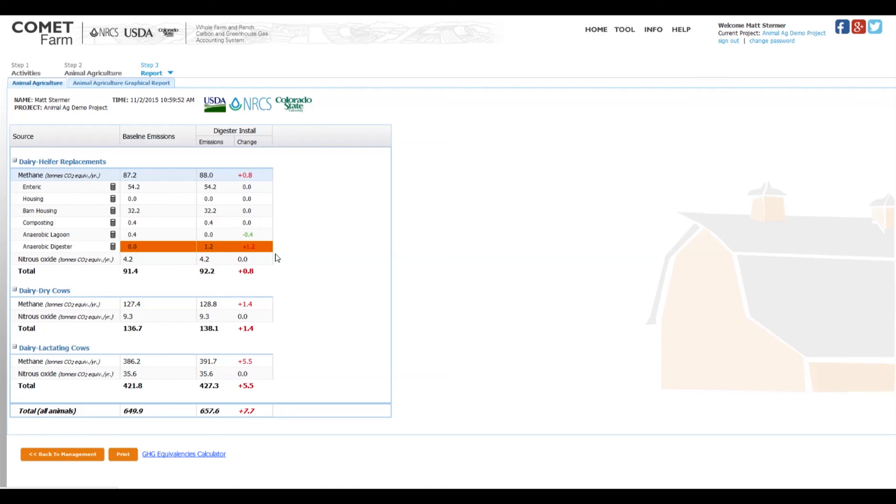
mouse_move(272, 253)
mouse_move(267, 247)
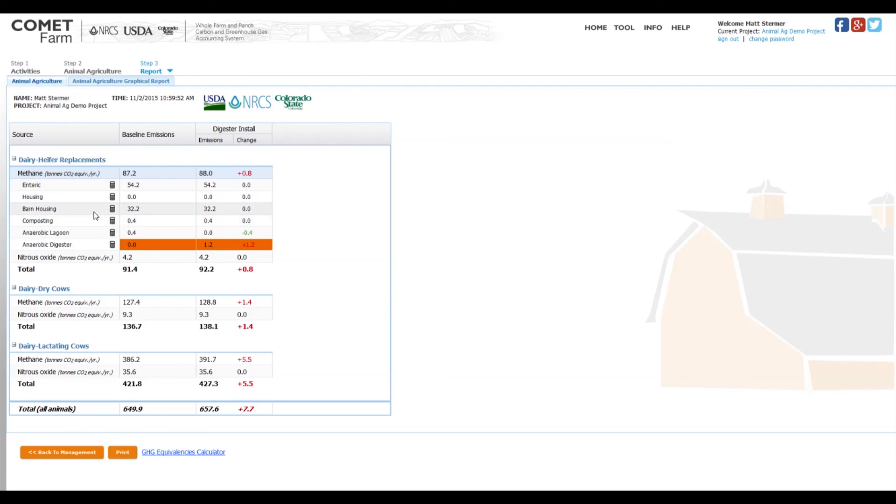
mouse_move(112, 186)
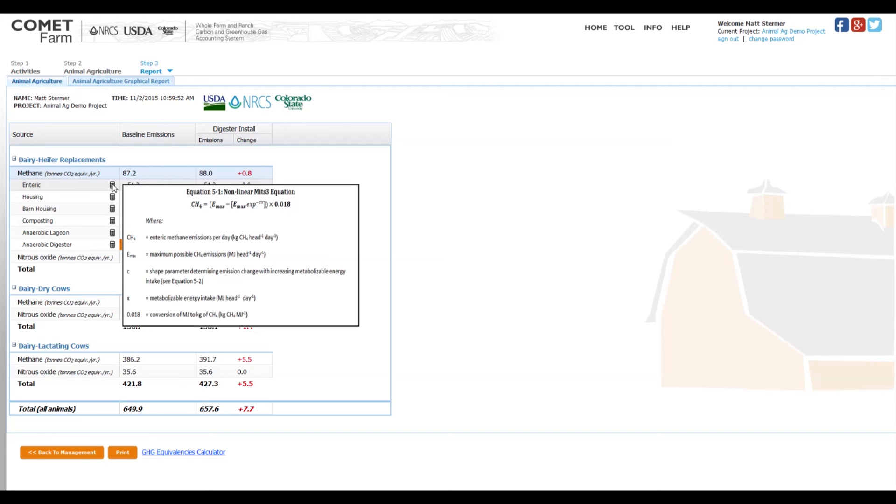
Step: Collapse the methane breakdown for Dairy-Heifer Replacements and examine its nitrous oxide sub-categories instead
click(29, 175)
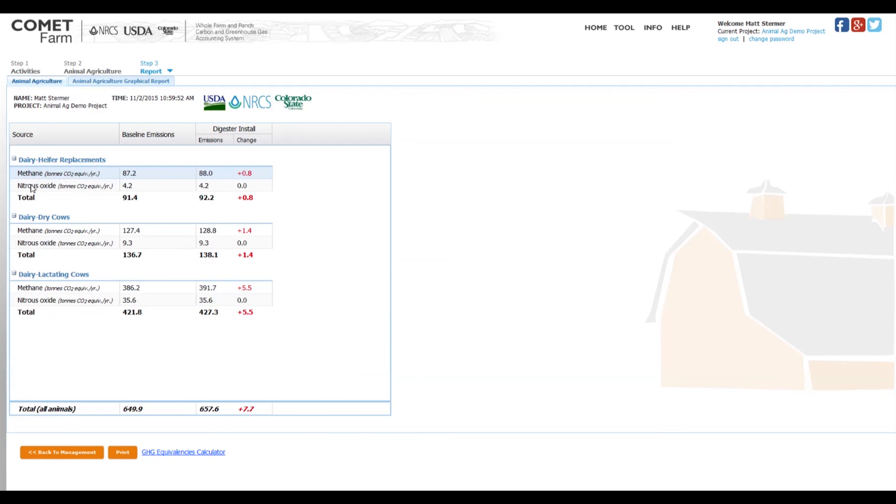
click(37, 188)
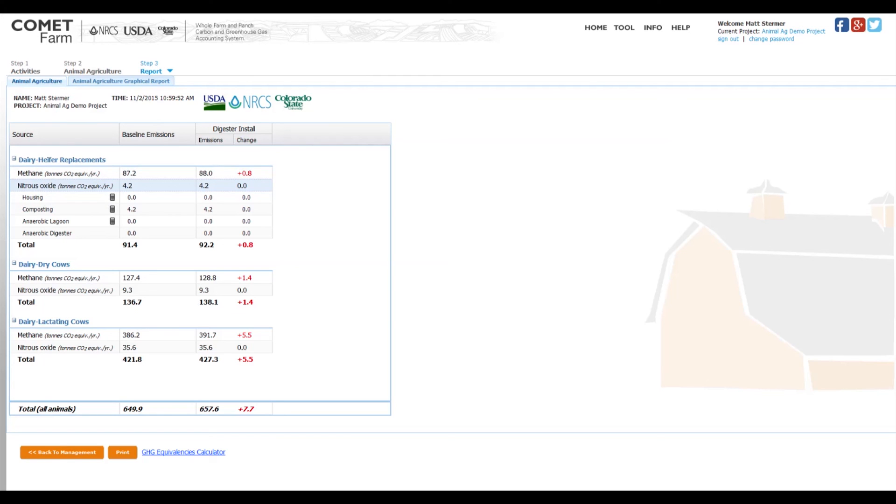
drag(7, 213, 273, 232)
Step: Collapse the Dairy-Heifer Replacements section and expand the nitrous oxide sub-categories for Dairy-Lactating Cows
click(48, 160)
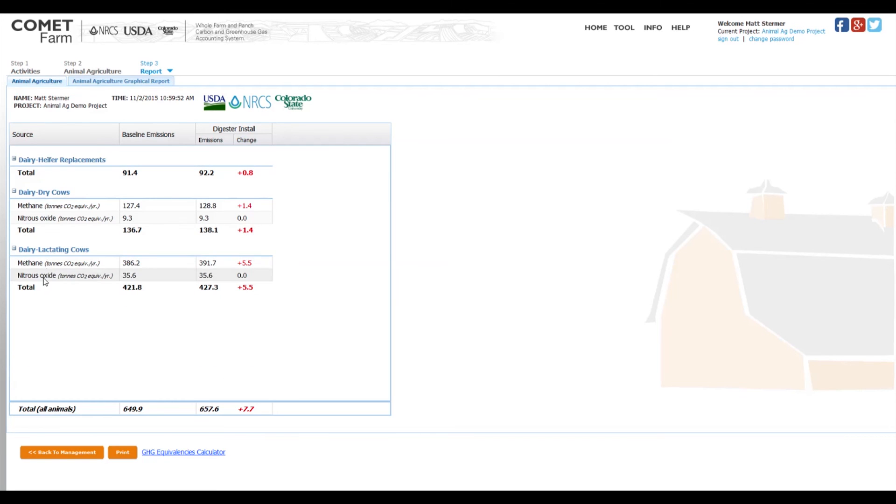
click(45, 278)
double_click(45, 279)
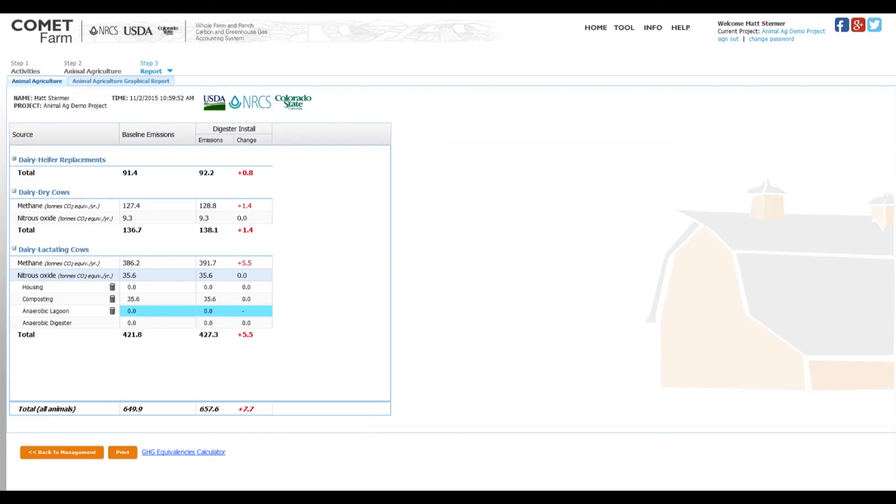
Step: Show the graphical report for Dairy-Heifer Replacements and drill into the Digester Install methane bar to view its emission sources
click(162, 82)
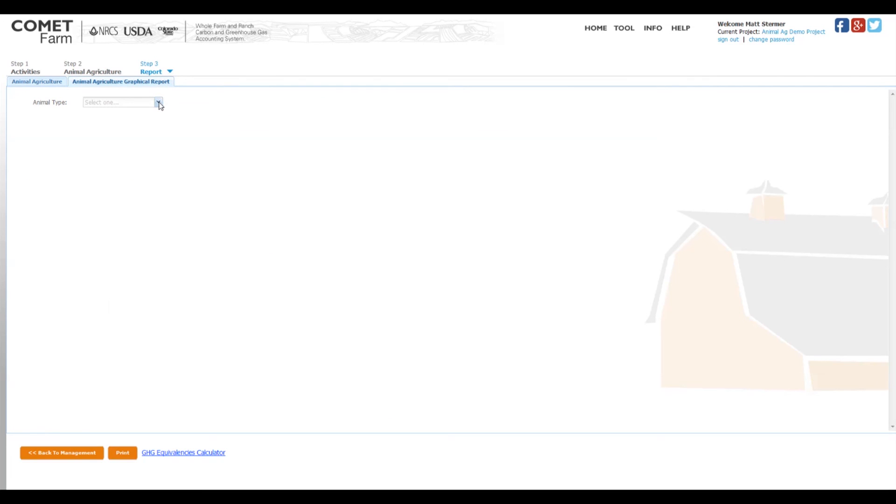
click(158, 102)
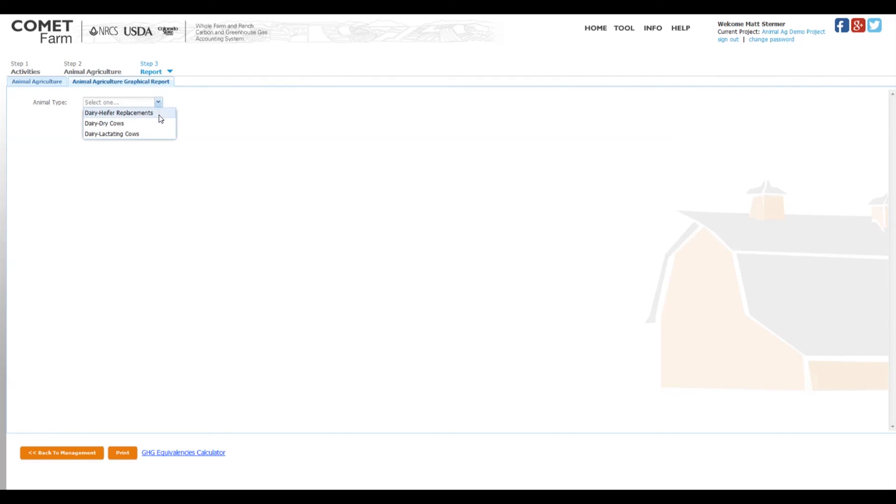
click(161, 115)
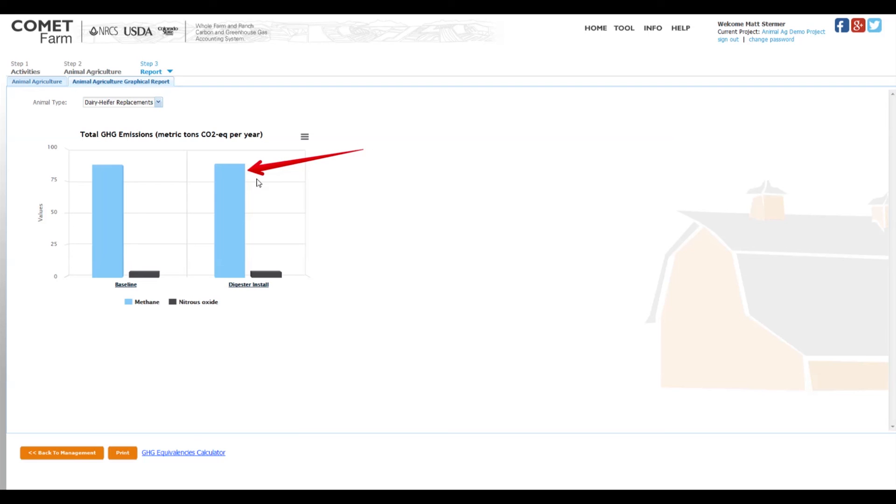
mouse_move(238, 212)
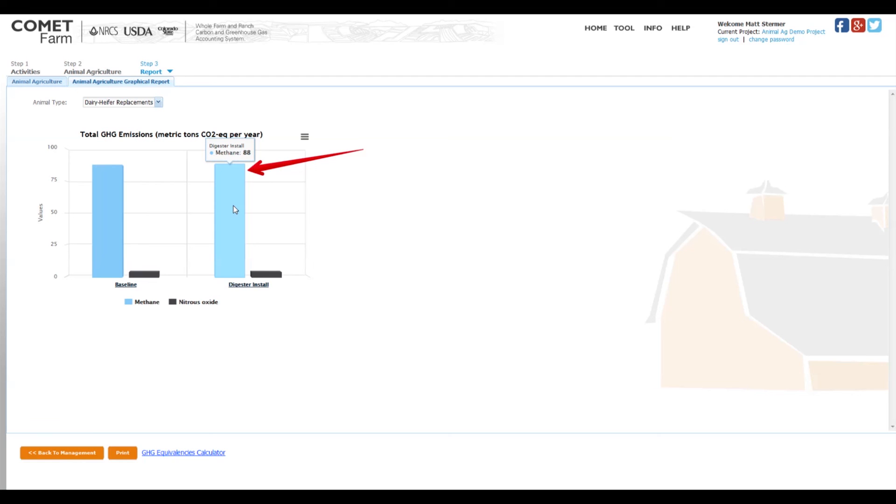
click(236, 209)
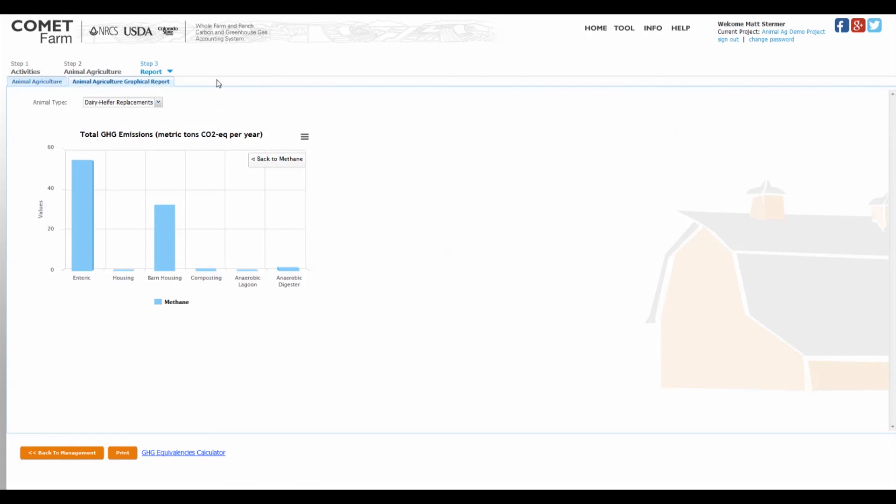
click(305, 138)
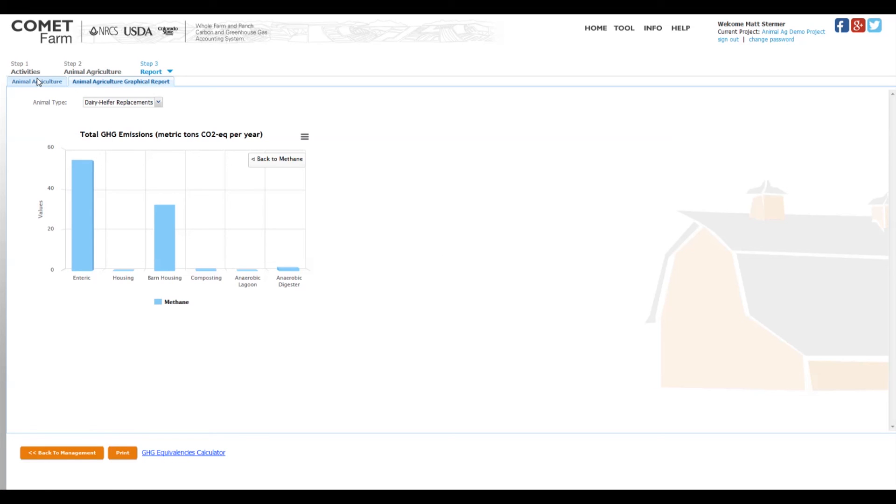
Step: Return to the home page, close the welcome notice and sign in with the account username and password
click(596, 29)
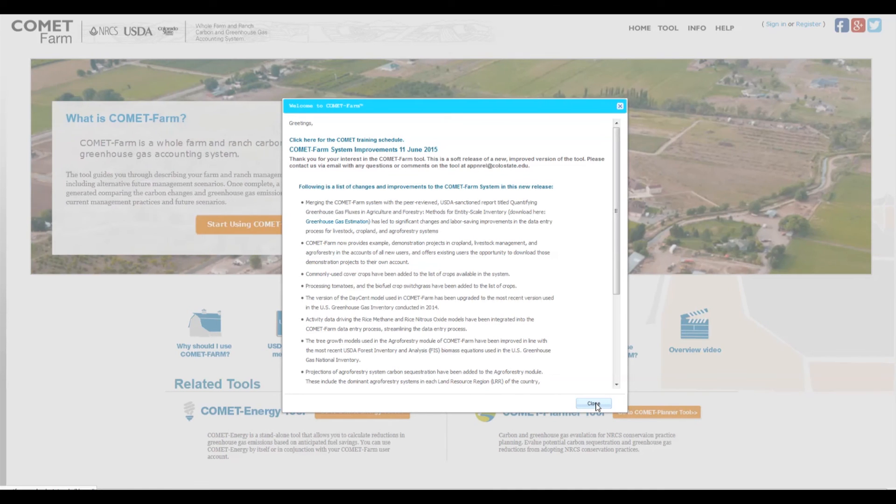
click(594, 404)
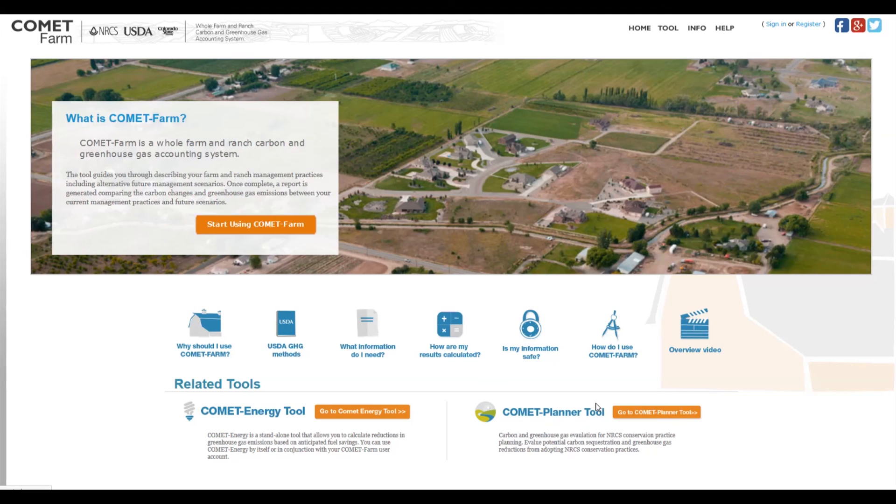
click(778, 26)
click(175, 103)
text(Matthew)
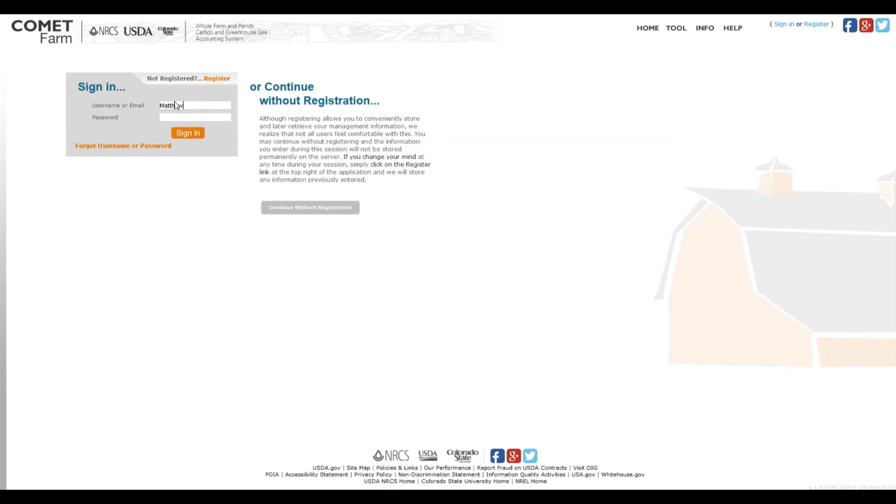
key(Tab)
text(••••••••)
key(Return)
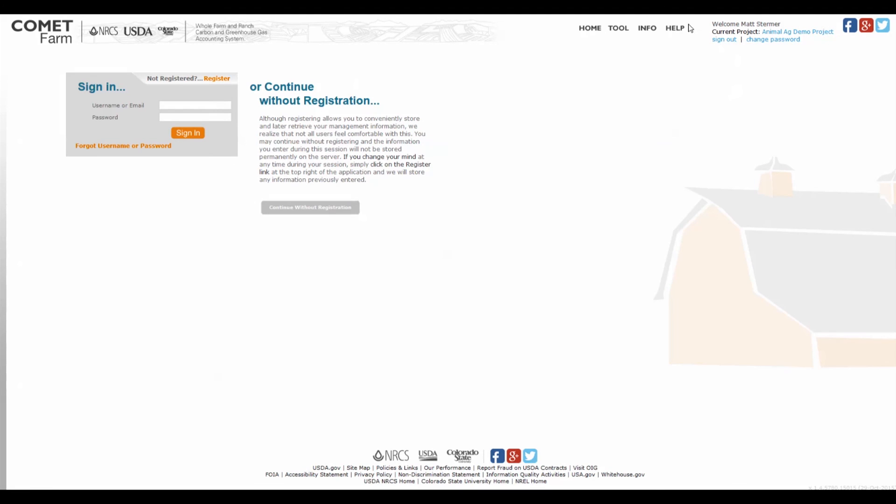
drag(703, 17, 838, 51)
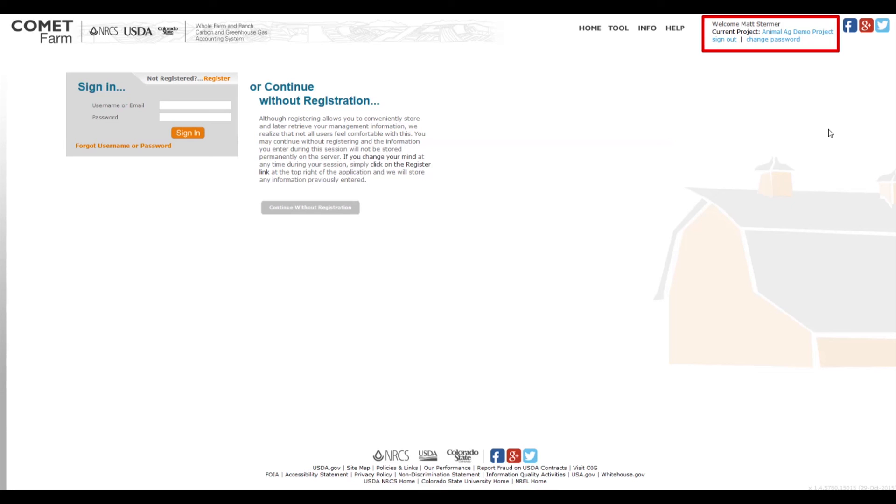
key(Escape)
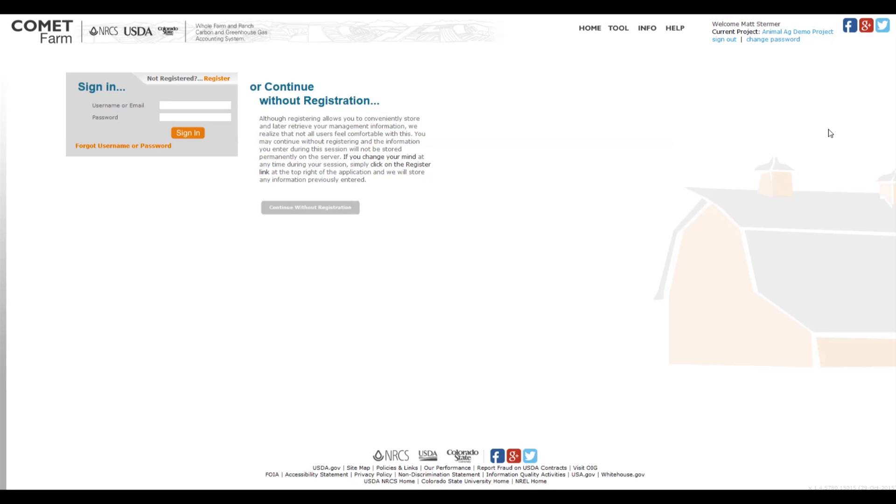
Step: Reopen the Animal Ag Demo Project with its Animal Agriculture activity and bring up its emissions report, dismissing the demo notices
click(818, 36)
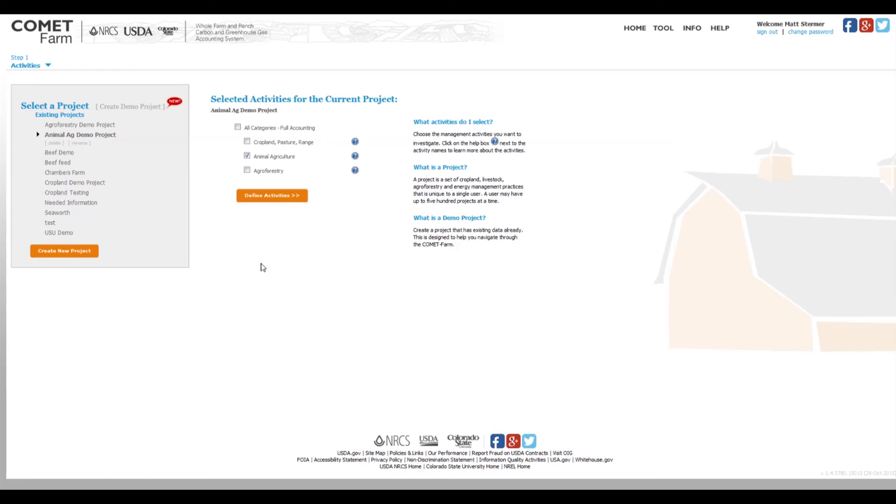
click(271, 199)
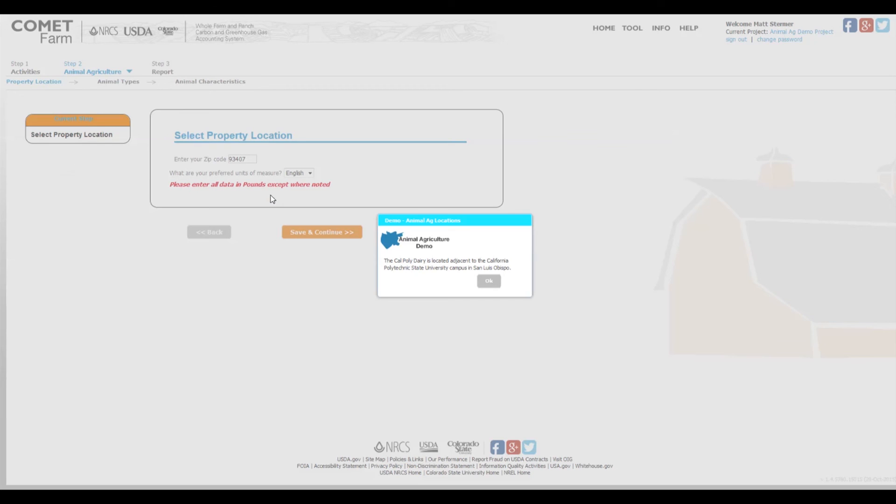
click(489, 282)
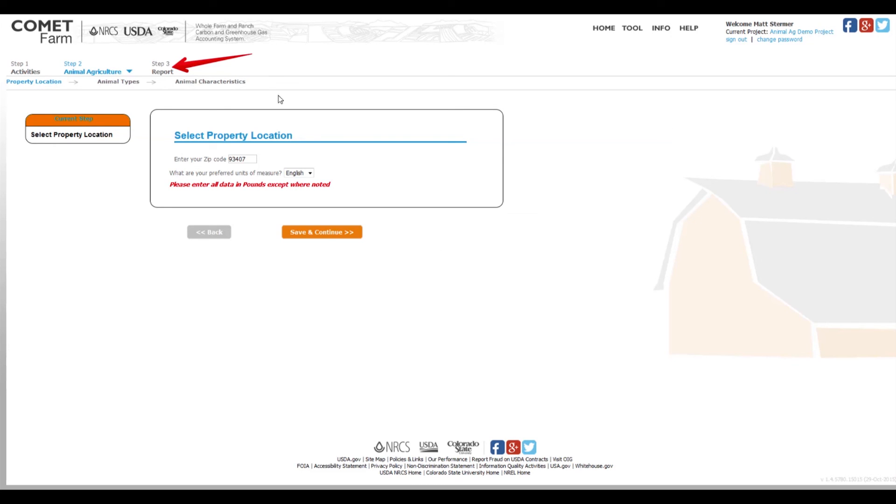
click(161, 70)
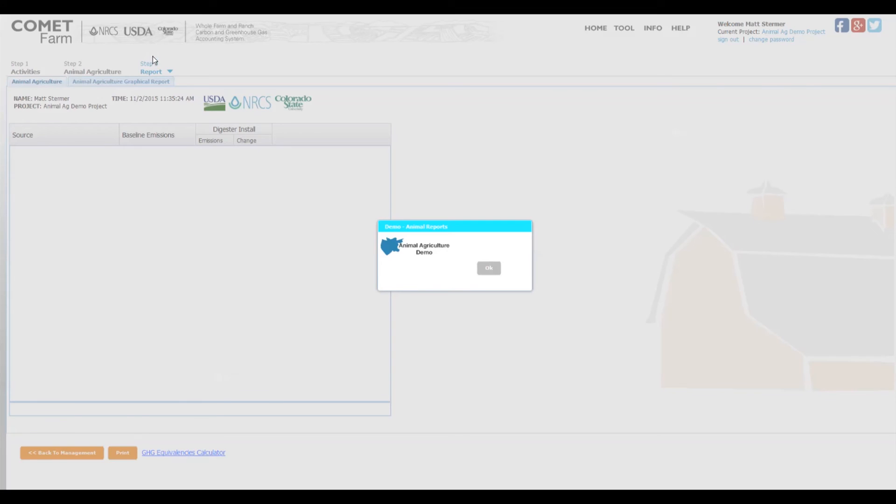
click(491, 270)
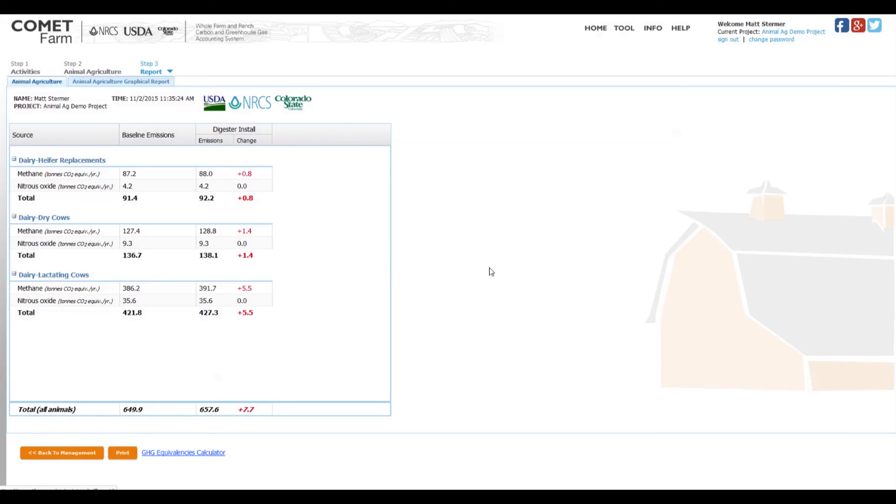